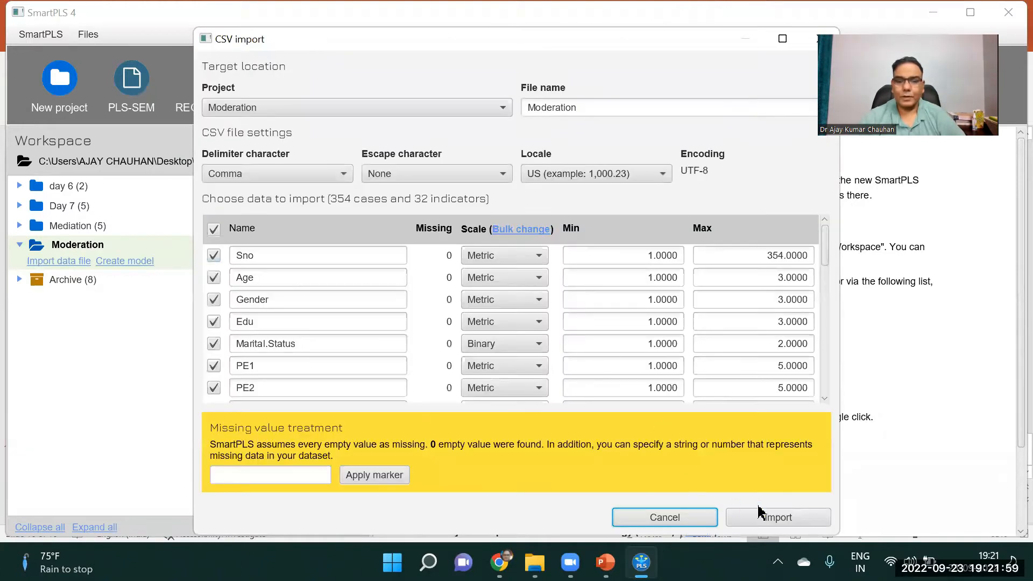
Step: Import the Moderation CSV data into the Moderation project and return to the workspace
{"action": "left_click", "coordinate": [781, 516]}
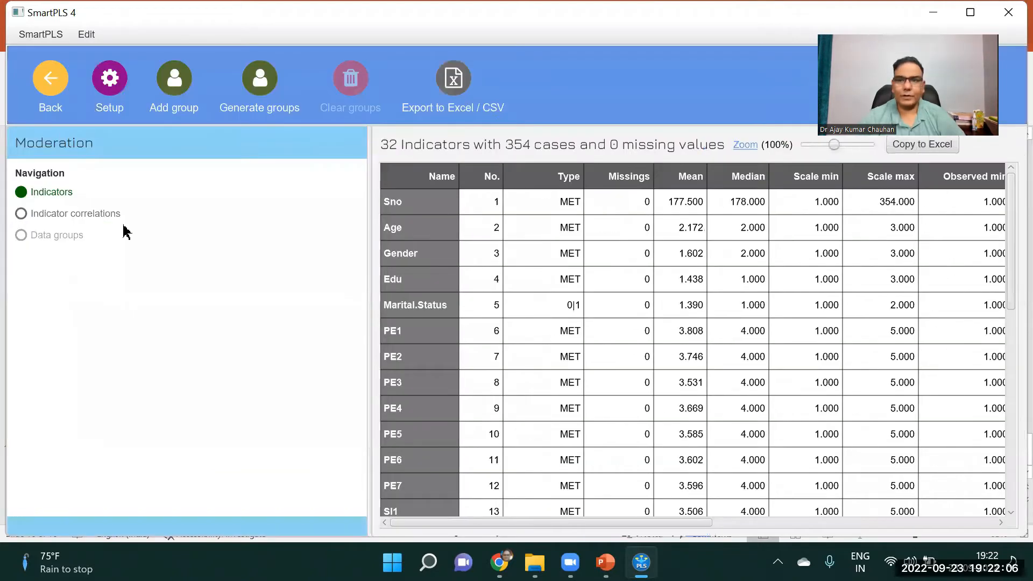
{"action": "left_click_drag", "start_coordinate": [368, 222], "coordinate": [279, 226]}
{"action": "left_click", "coordinate": [53, 89]}
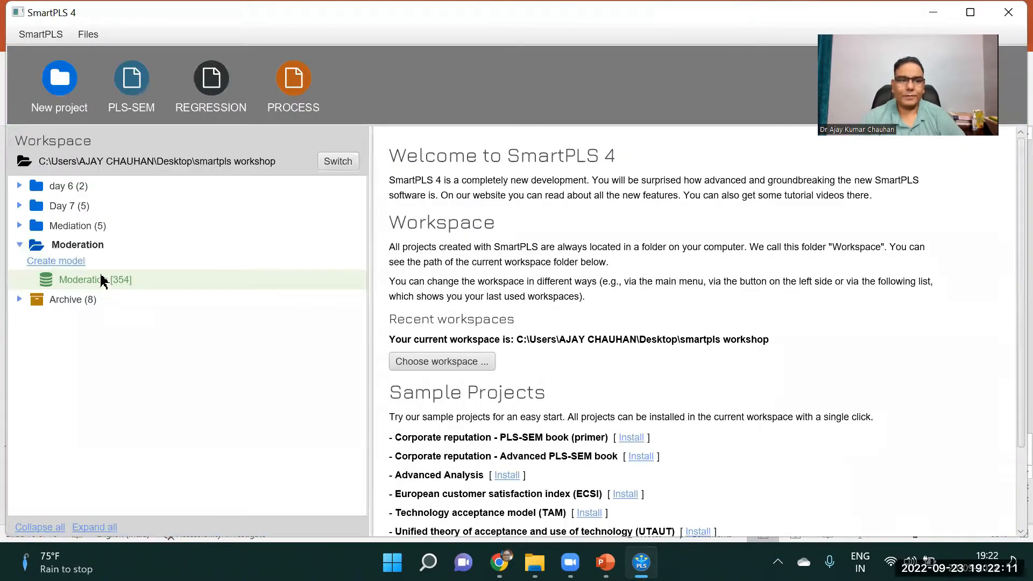
Step: Create a PLS-SEM model named Moderation in the Moderation project
{"action": "left_click", "coordinate": [70, 263]}
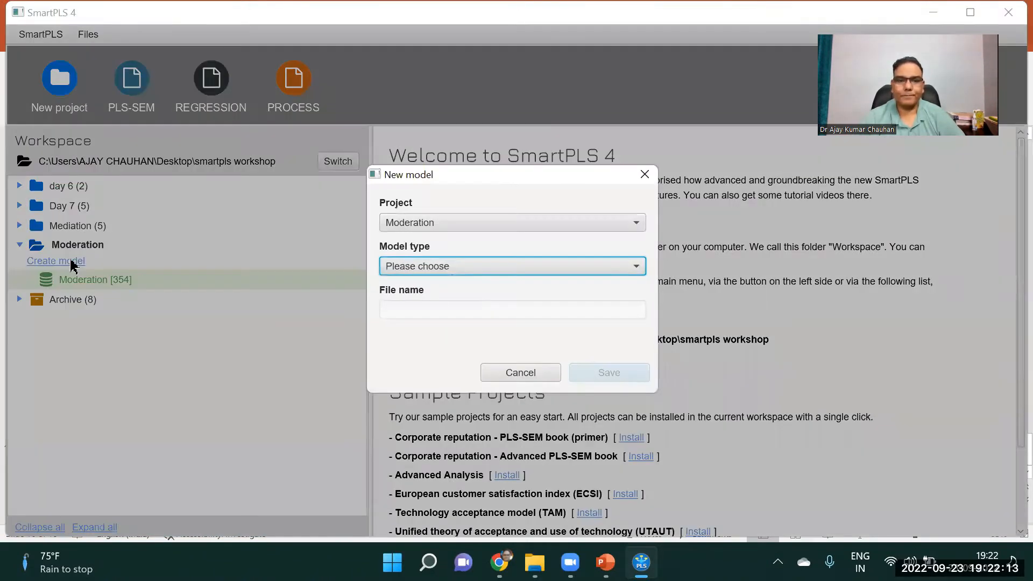
{"action": "left_click", "coordinate": [629, 268]}
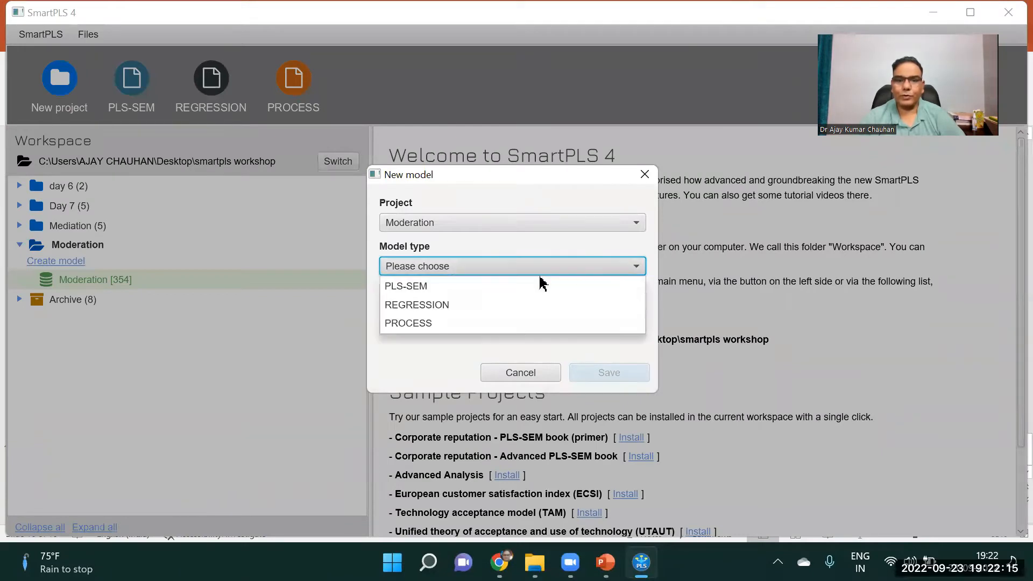
{"action": "left_click", "coordinate": [427, 291]}
{"action": "left_click", "coordinate": [517, 310]}
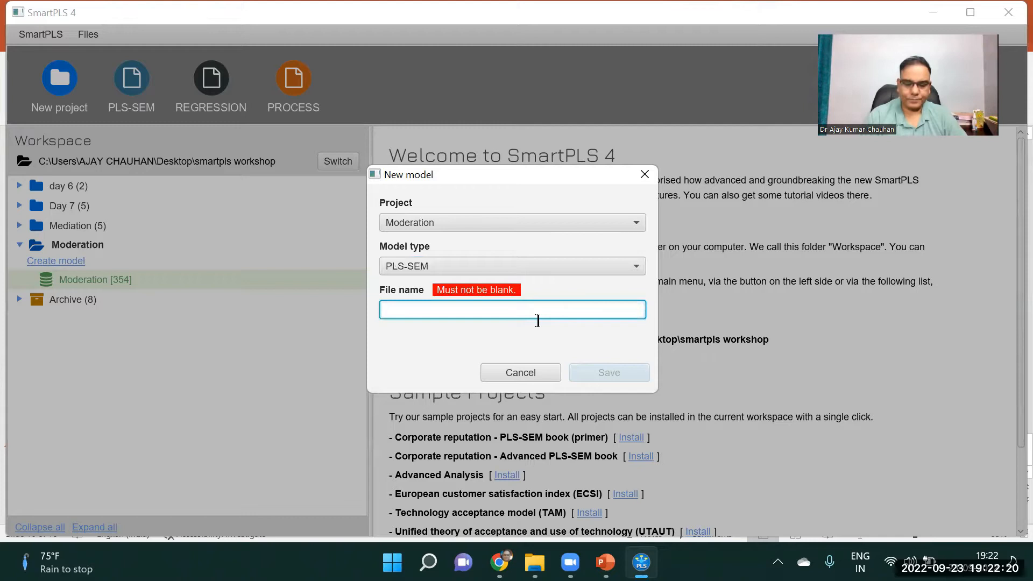
{"action": "type", "text": "Moderation"}
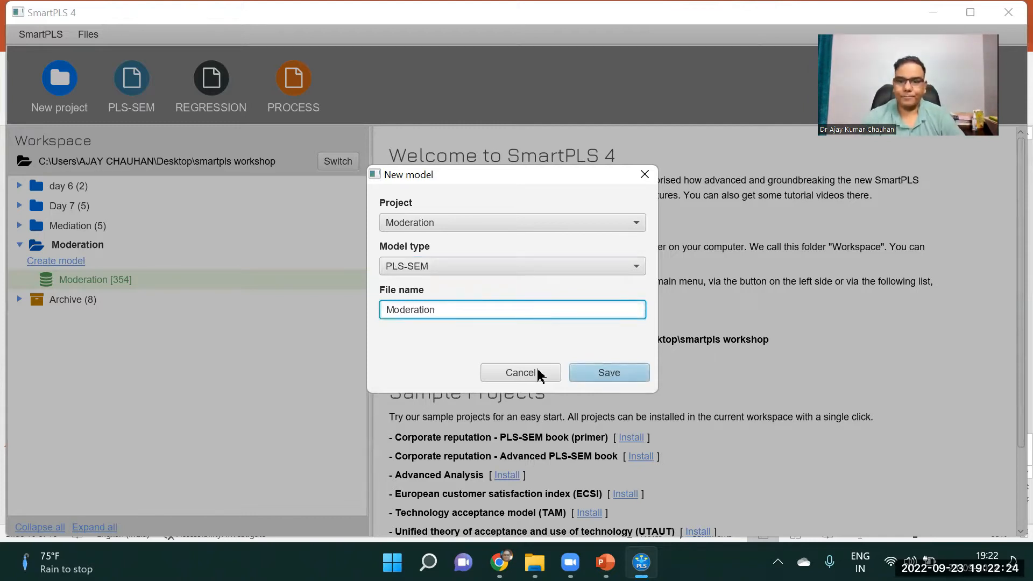
{"action": "left_click", "coordinate": [608, 373]}
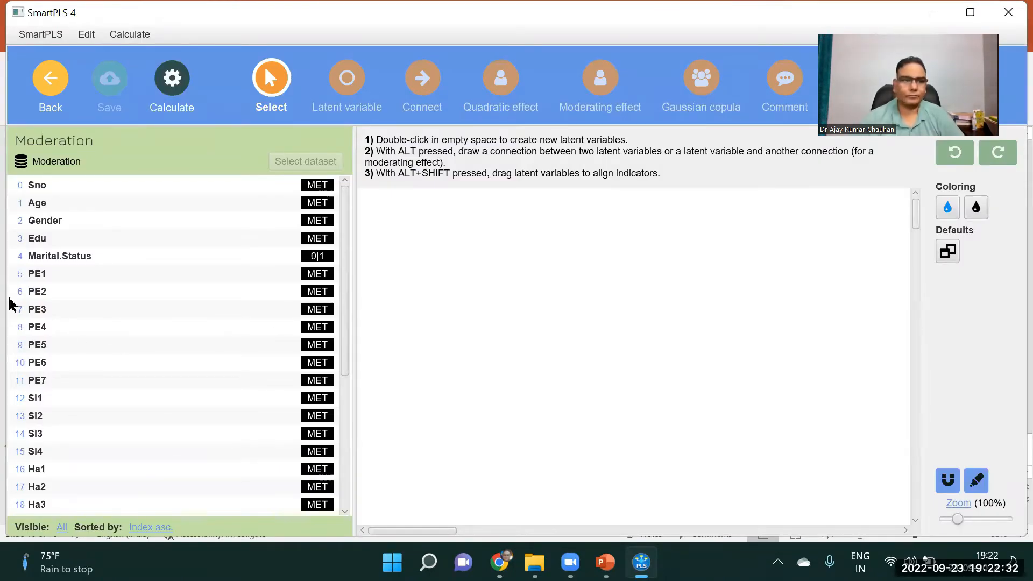
Step: Add a latent variable PE to the canvas using indicators PE1 to PE7
{"action": "left_click", "coordinate": [33, 276]}
{"action": "key", "text": "shift+Down"}
{"action": "key", "text": "shift+Down"}
{"action": "key", "text": "shift+Down"}
{"action": "key", "text": "shift+Down"}
{"action": "key", "text": "shift+Down"}
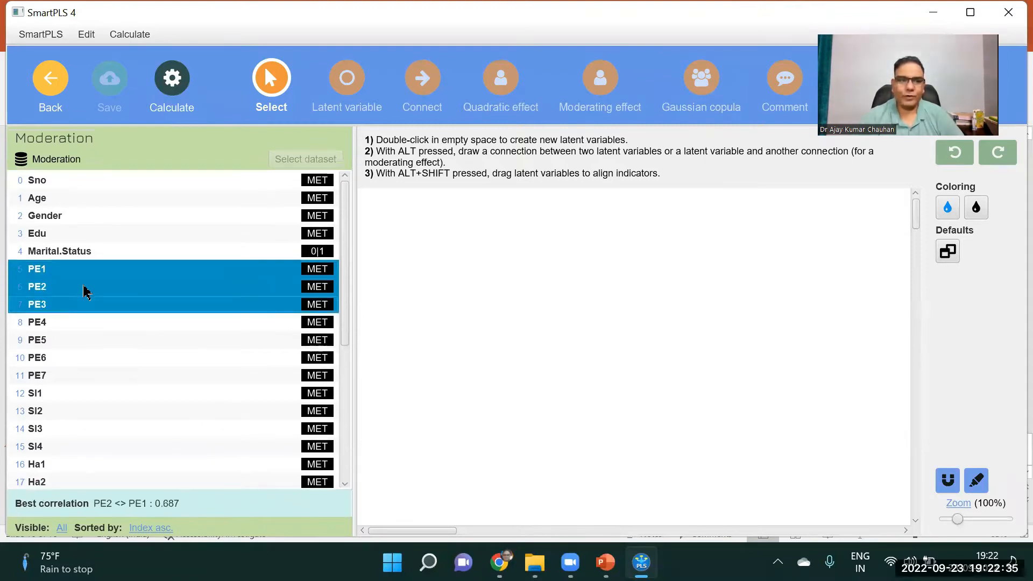
{"action": "key", "text": "shift+Down"}
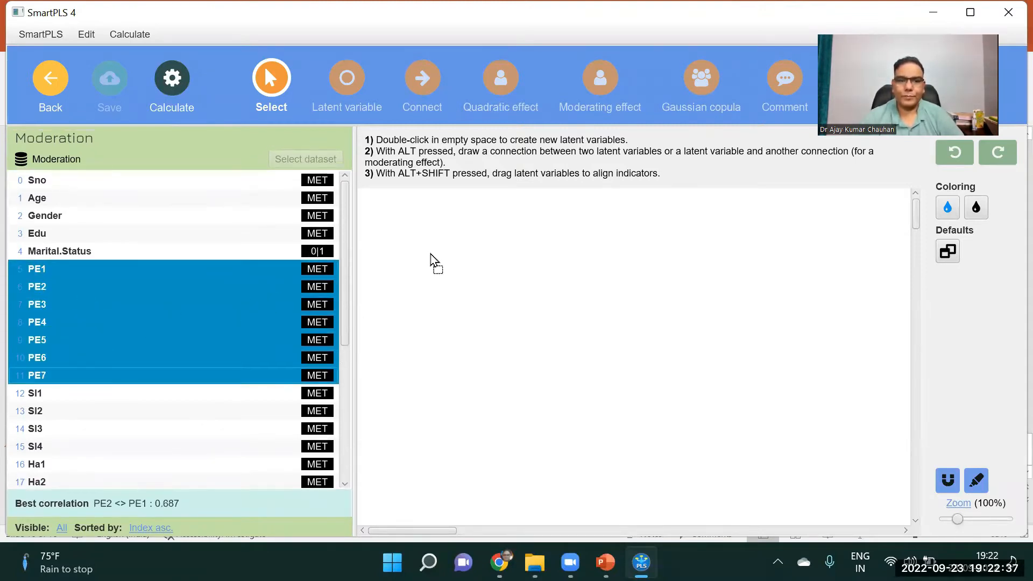
{"action": "left_click_drag", "start_coordinate": [462, 265], "coordinate": [460, 264]}
{"action": "key", "text": "Return"}
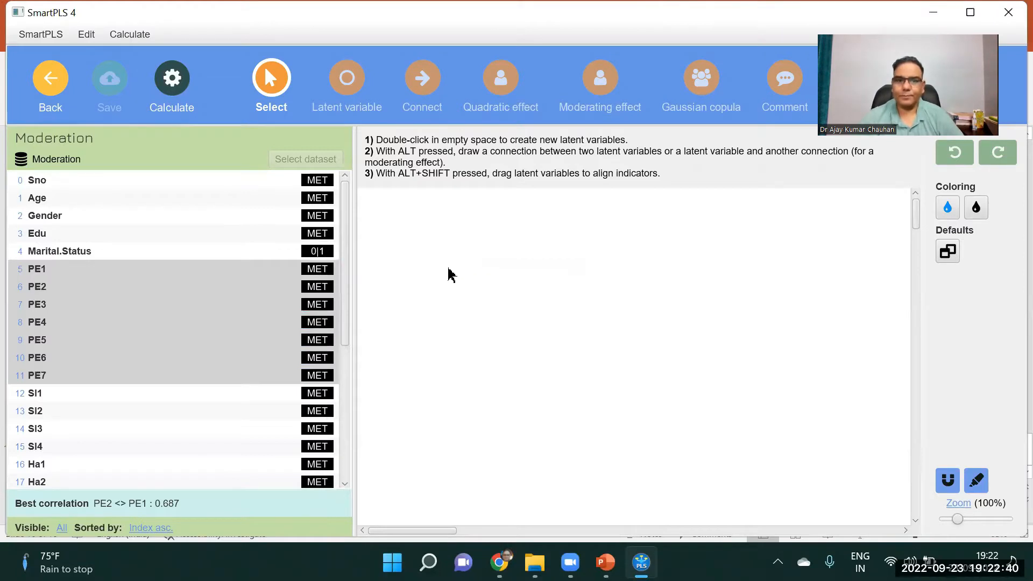
Step: Hide the indicators of PE and move the construct slightly down and to the left
{"action": "left_click", "coordinate": [473, 263]}
{"action": "right_click", "coordinate": [472, 263]}
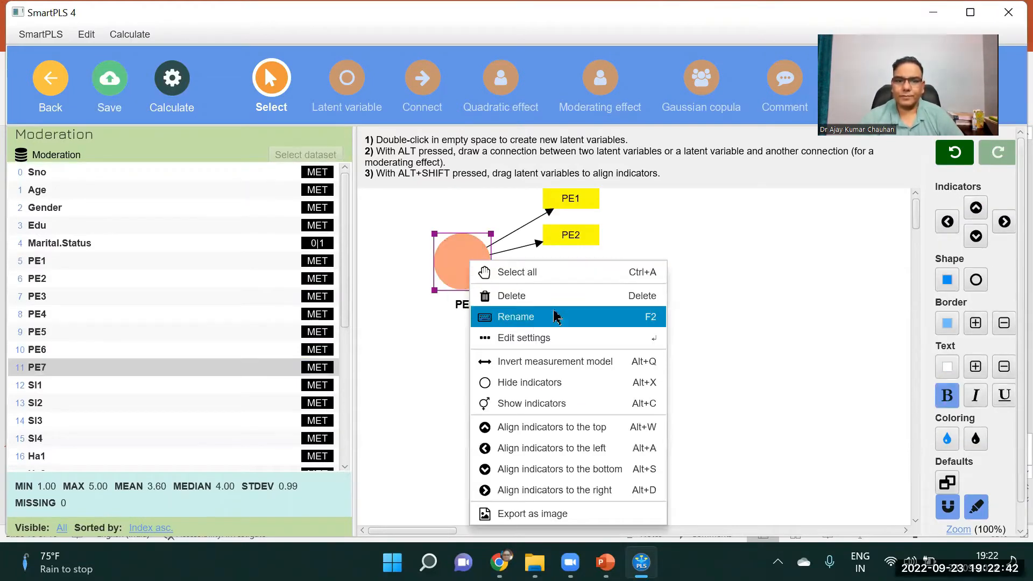
{"action": "left_click", "coordinate": [538, 382]}
{"action": "left_click_drag", "start_coordinate": [468, 274], "coordinate": [441, 317]}
Step: Add a latent variable BI to the right of PE using indicators BI1 to BI6
{"action": "scroll", "coordinate": [322, 323], "scroll_direction": "down", "scroll_amount": 2}
{"action": "left_click", "coordinate": [41, 420]}
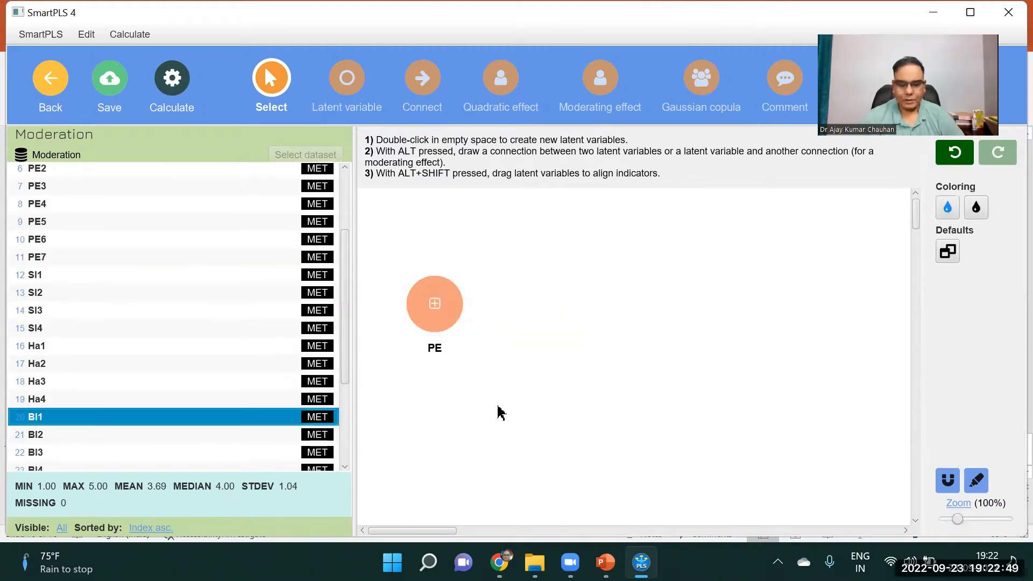
{"action": "key", "text": "shift+Down"}
{"action": "key", "text": "shift+Down"}
{"action": "key", "text": "shift+Down"}
{"action": "key", "text": "shift+Down"}
{"action": "key", "text": "shift+Down"}
{"action": "key", "text": "shift+Down"}
{"action": "key", "text": "shift+Up"}
{"action": "left_click_drag", "start_coordinate": [200, 415], "coordinate": [709, 317]}
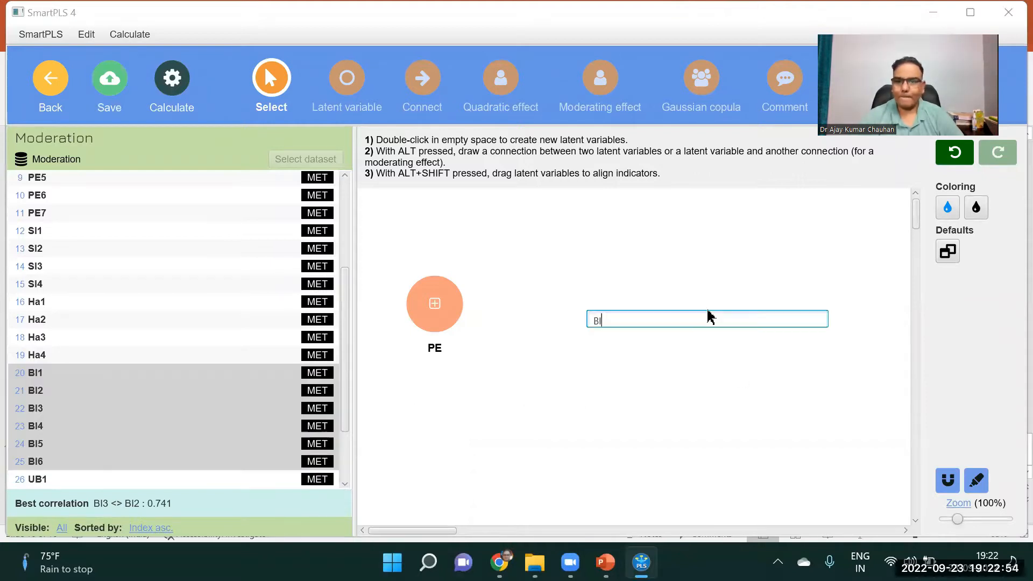
{"action": "key", "text": "Return"}
Step: Hide the indicators of the BI construct
{"action": "left_click", "coordinate": [708, 322]}
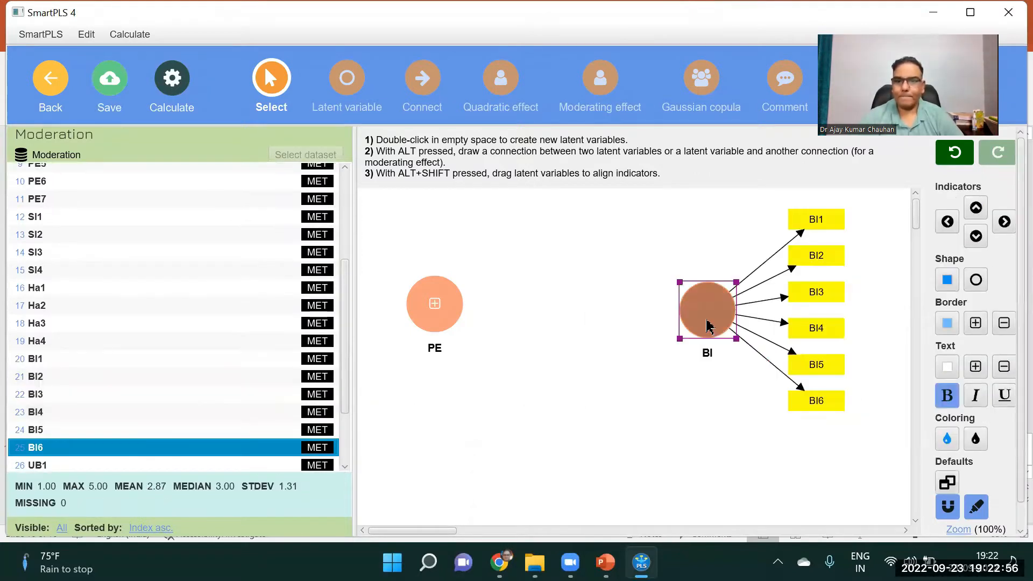
{"action": "right_click", "coordinate": [708, 321]}
{"action": "left_click", "coordinate": [766, 398]}
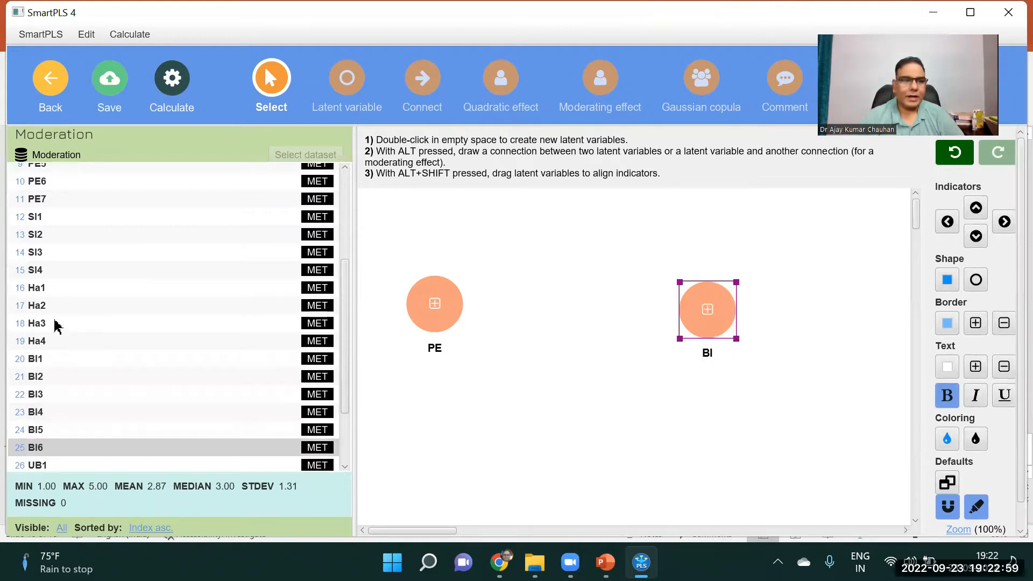
Step: Add a latent variable Habit below PE and BI from indicators Ha1 to Ha4, and hide its indicators
{"action": "left_click", "coordinate": [38, 292]}
{"action": "key", "text": "shift+Down"}
{"action": "key", "text": "shift+Down"}
{"action": "key", "text": "shift+Down"}
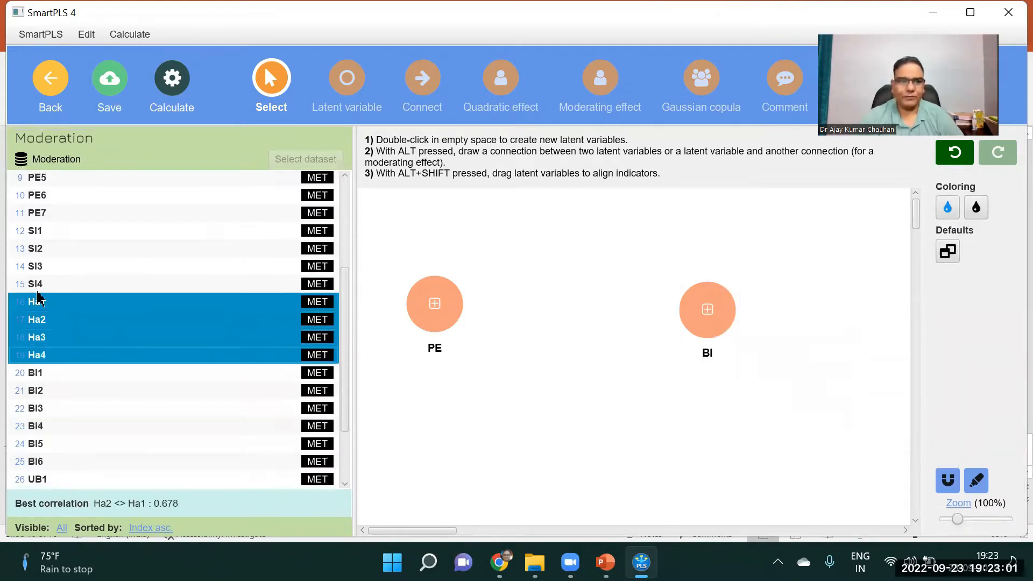
{"action": "left_click_drag", "start_coordinate": [39, 291], "coordinate": [559, 433]}
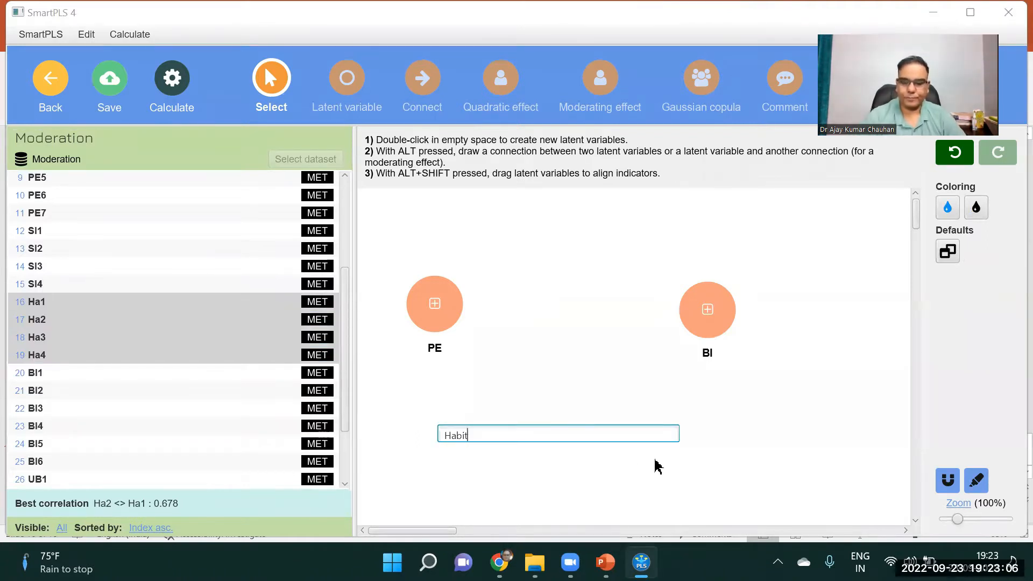
{"action": "key", "text": "Return"}
{"action": "right_click", "coordinate": [547, 437]}
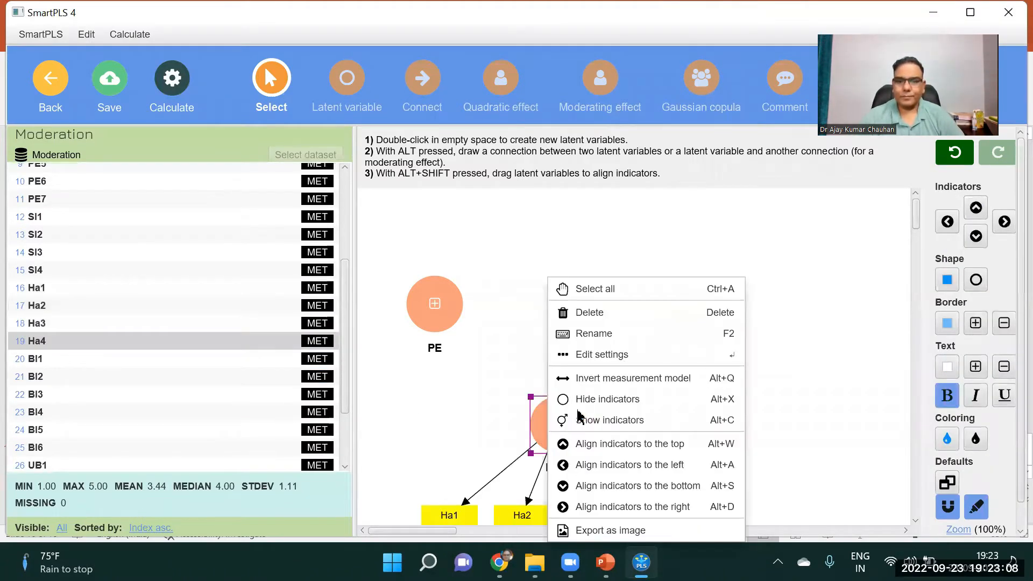
{"action": "left_click", "coordinate": [577, 409]}
Step: Rearrange the constructs so PE and BI sit higher and Habit lies between and below them
{"action": "left_click_drag", "start_coordinate": [558, 422], "coordinate": [590, 405]}
{"action": "left_click_drag", "start_coordinate": [434, 304], "coordinate": [462, 265]}
{"action": "left_click_drag", "start_coordinate": [708, 314], "coordinate": [714, 276]}
{"action": "left_click_drag", "start_coordinate": [594, 406], "coordinate": [601, 399]}
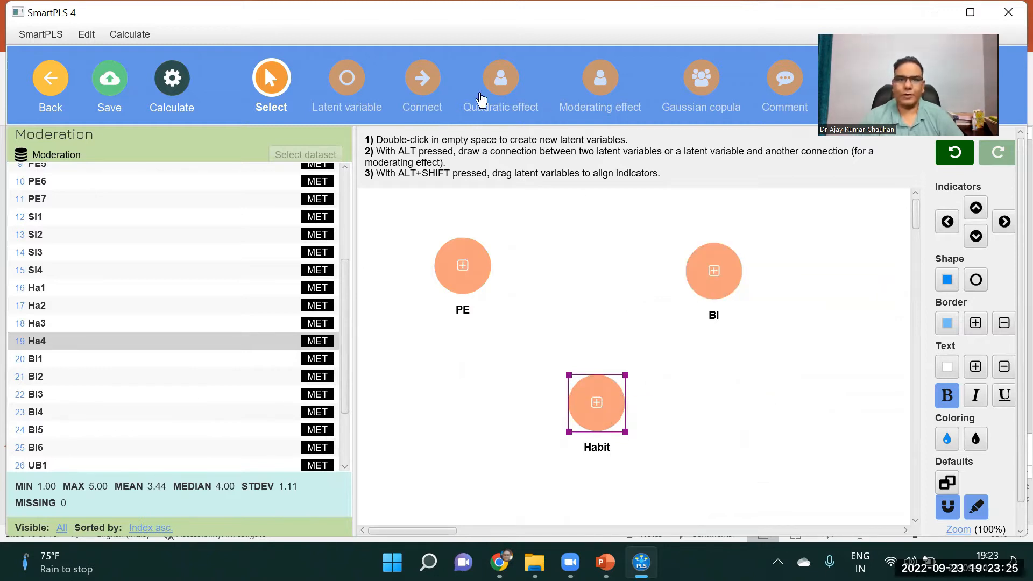
Step: Connect PE to BI and link Habit to that path as a moderating effect
{"action": "left_click", "coordinate": [422, 86]}
{"action": "left_click_drag", "start_coordinate": [522, 257], "coordinate": [711, 271]}
{"action": "left_click_drag", "start_coordinate": [588, 392], "coordinate": [588, 262]}
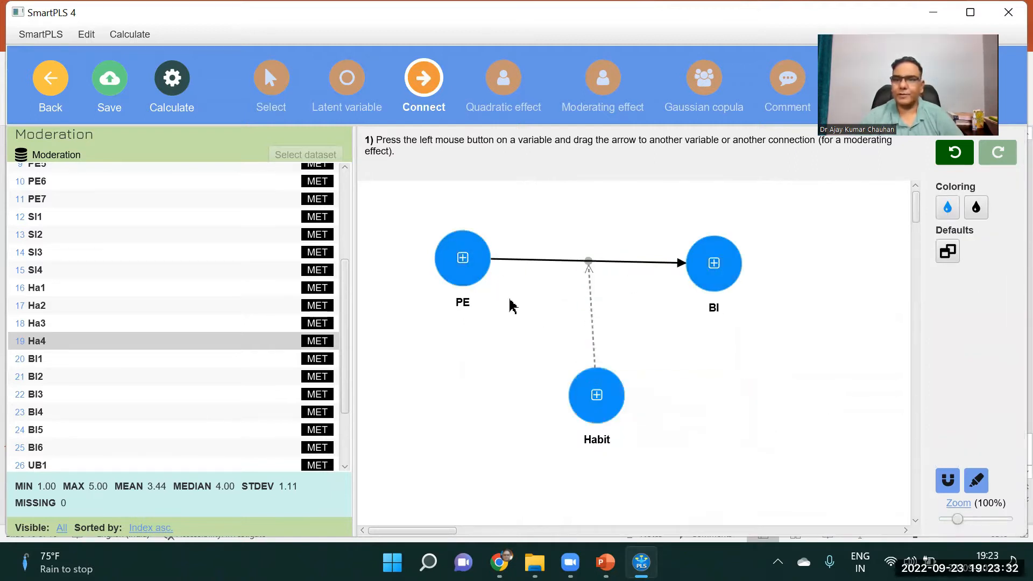
Step: Align BI level with PE, widen their spacing, and place Habit directly beneath the middle of their path
{"action": "left_click", "coordinate": [270, 83]}
{"action": "left_click_drag", "start_coordinate": [460, 264], "coordinate": [462, 277]}
{"action": "left_click_drag", "start_coordinate": [737, 271], "coordinate": [789, 267]}
{"action": "mouse_move", "coordinate": [602, 410]}
{"action": "left_mouse_down"}
{"action": "mouse_move", "coordinate": [622, 410]}
{"action": "mouse_move", "coordinate": [614, 400]}
{"action": "mouse_move", "coordinate": [793, 433]}
{"action": "mouse_move", "coordinate": [494, 578]}
{"action": "mouse_move", "coordinate": [393, 434]}
{"action": "mouse_move", "coordinate": [670, 371]}
{"action": "mouse_move", "coordinate": [611, 375]}
{"action": "mouse_move", "coordinate": [616, 408]}
{"action": "left_mouse_up"}
{"action": "left_click", "coordinate": [669, 404]}
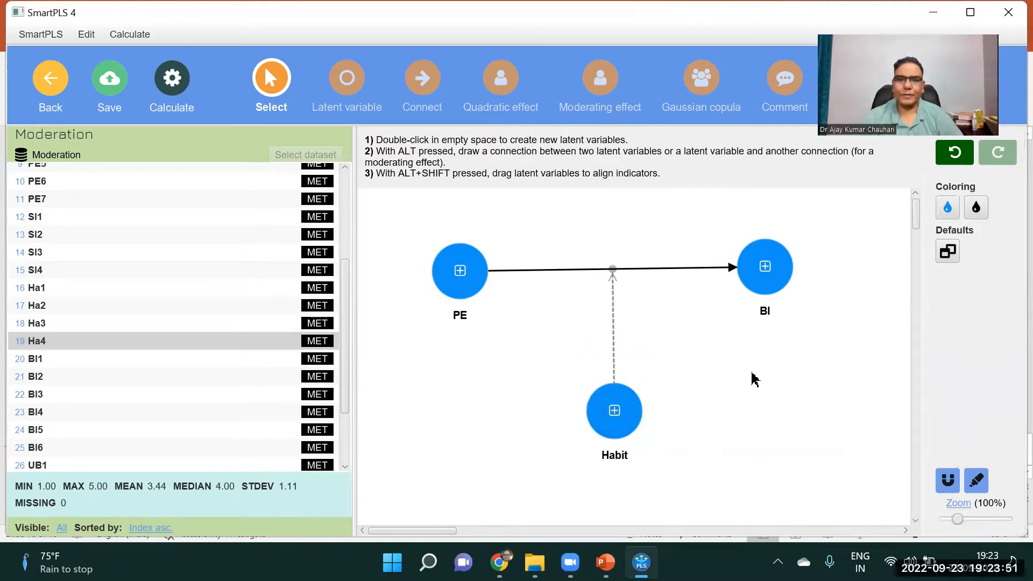
{"action": "left_click_drag", "start_coordinate": [764, 273], "coordinate": [765, 278]}
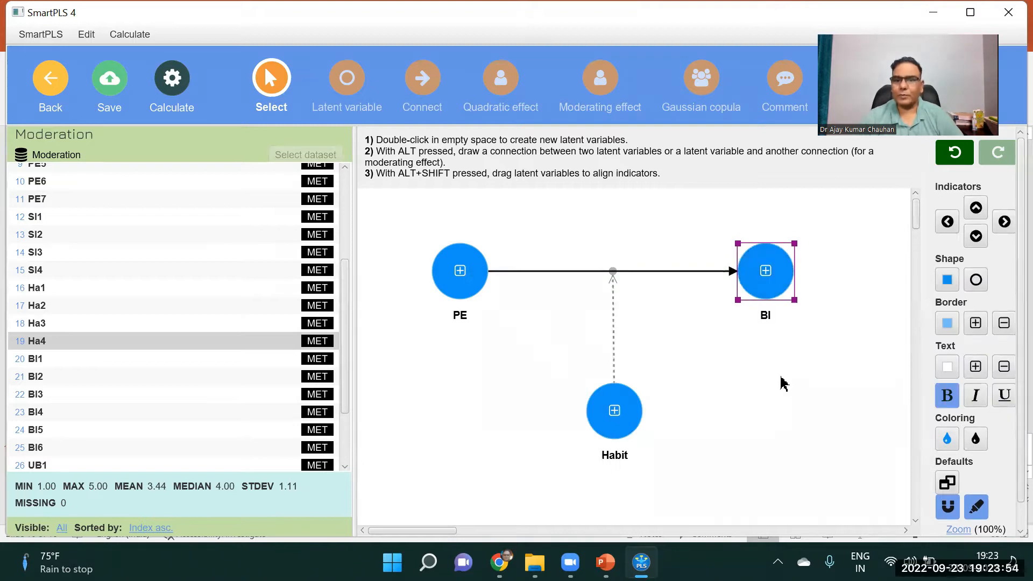
{"action": "left_click", "coordinate": [781, 384]}
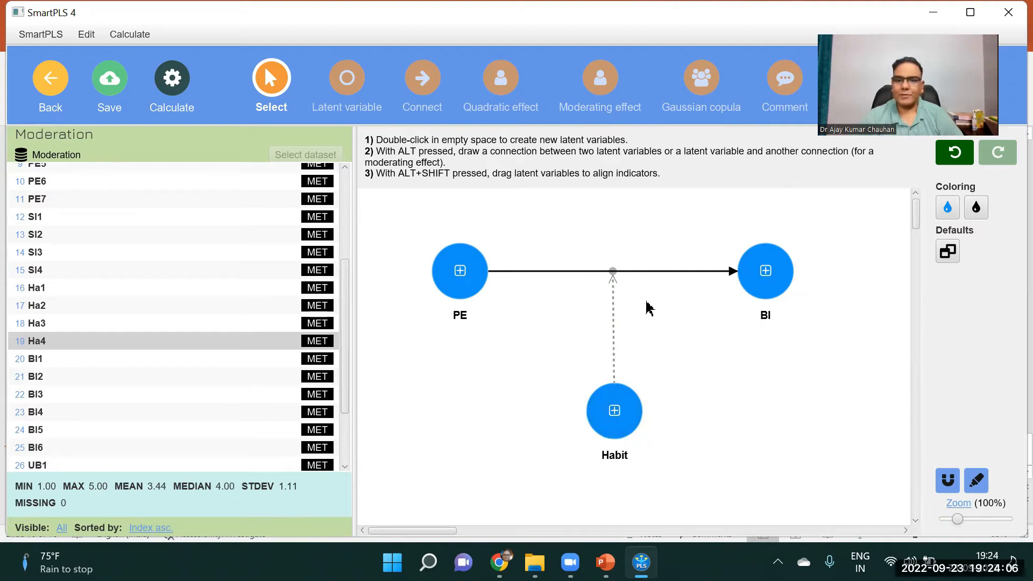
Step: Run bootstrapping with 5000 subsamples and a two-tailed test at 0.05 significance, opening the report
{"action": "left_click", "coordinate": [175, 86]}
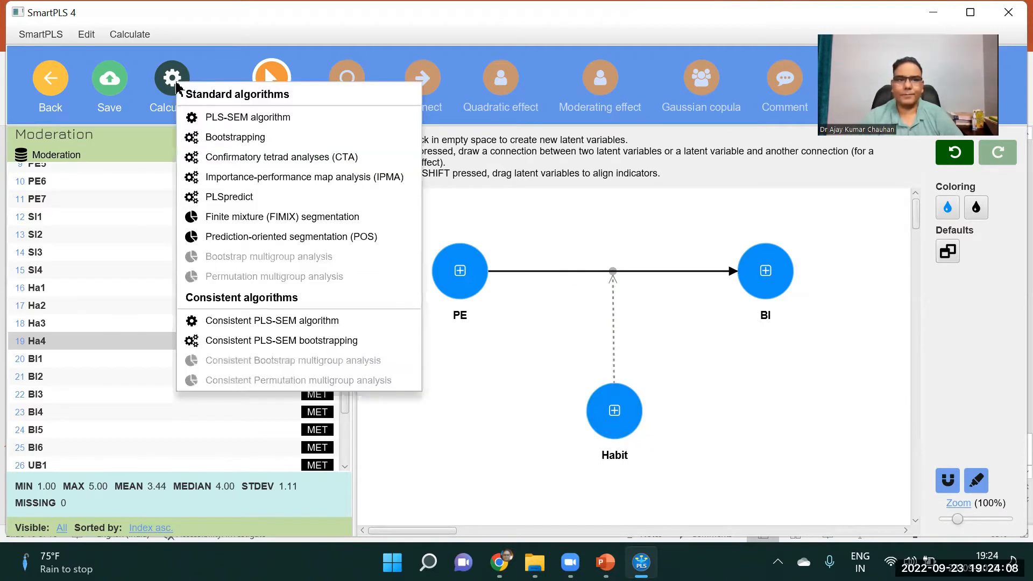
{"action": "left_click", "coordinate": [224, 140]}
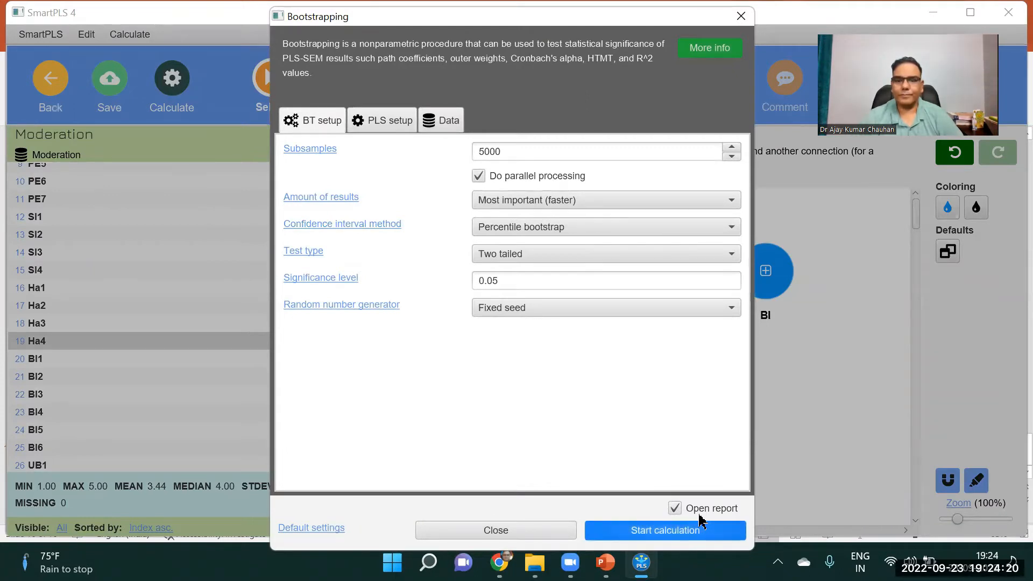
{"action": "left_click", "coordinate": [700, 522]}
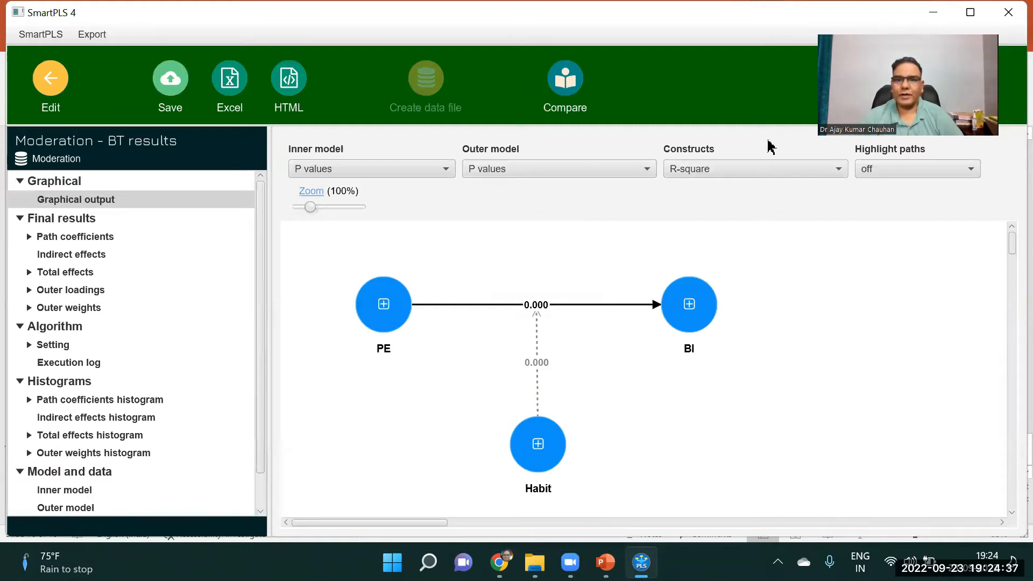
Step: Show path coefficients and p values for the inner model in the graphical output, keeping R-square for the constructs
{"action": "left_click", "coordinate": [444, 169]}
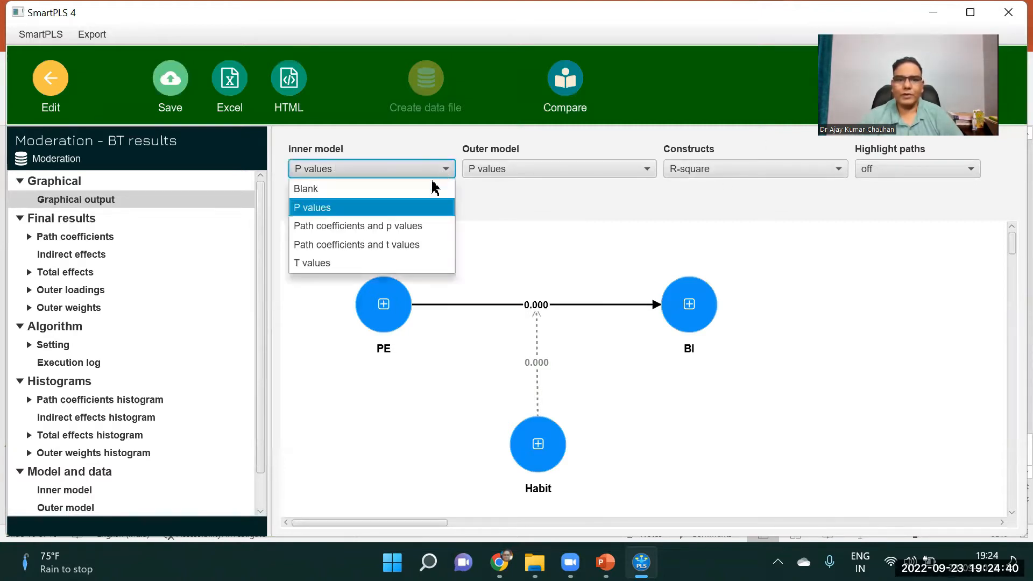
{"action": "left_click", "coordinate": [378, 233]}
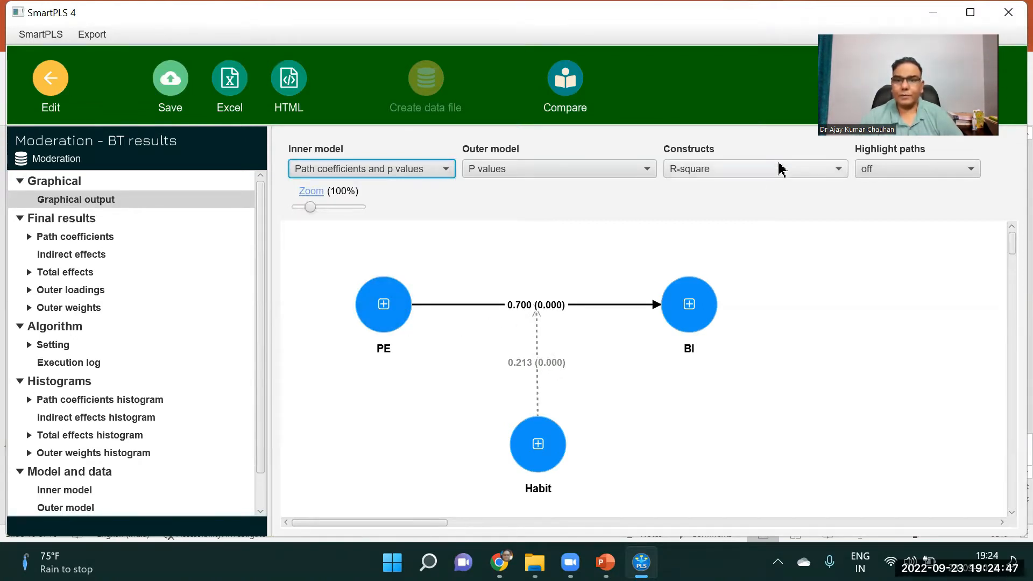
{"action": "left_click", "coordinate": [805, 172]}
{"action": "left_click", "coordinate": [807, 173]}
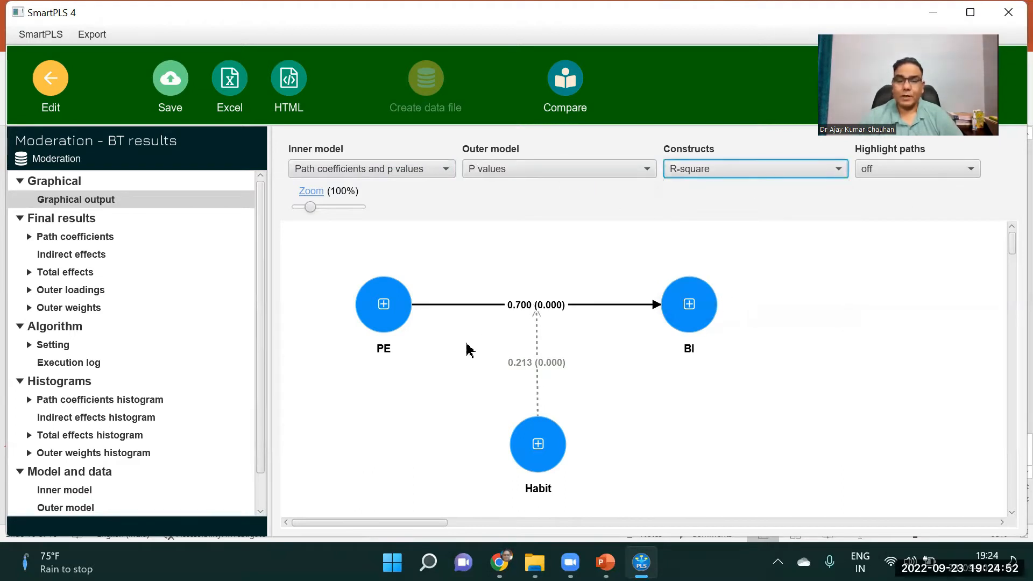
{"action": "left_click", "coordinate": [527, 308]}
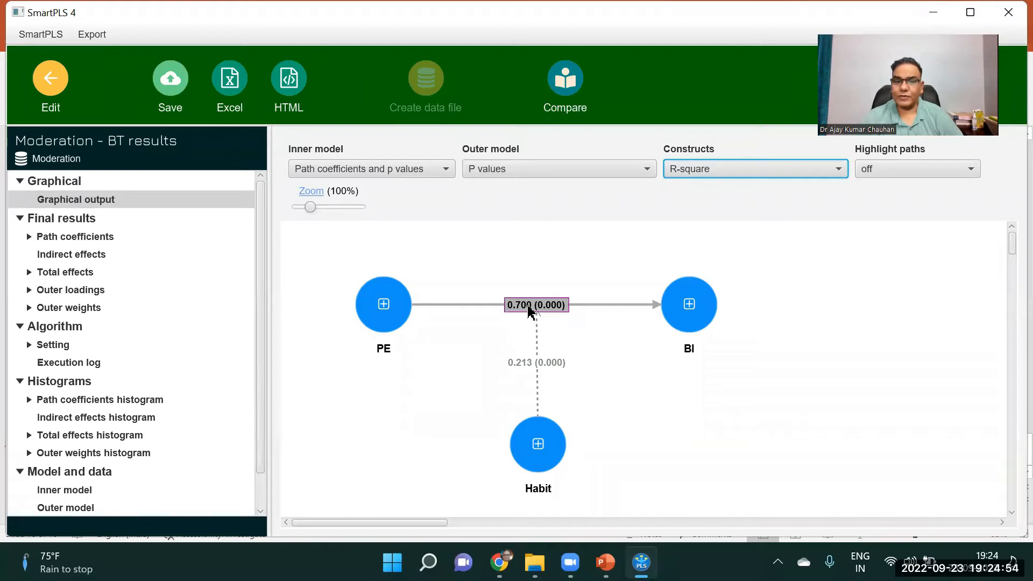
Step: Return to the model editor and enlarge the text of the PE to BI path label
{"action": "left_click", "coordinate": [53, 85]}
{"action": "left_click", "coordinate": [616, 308]}
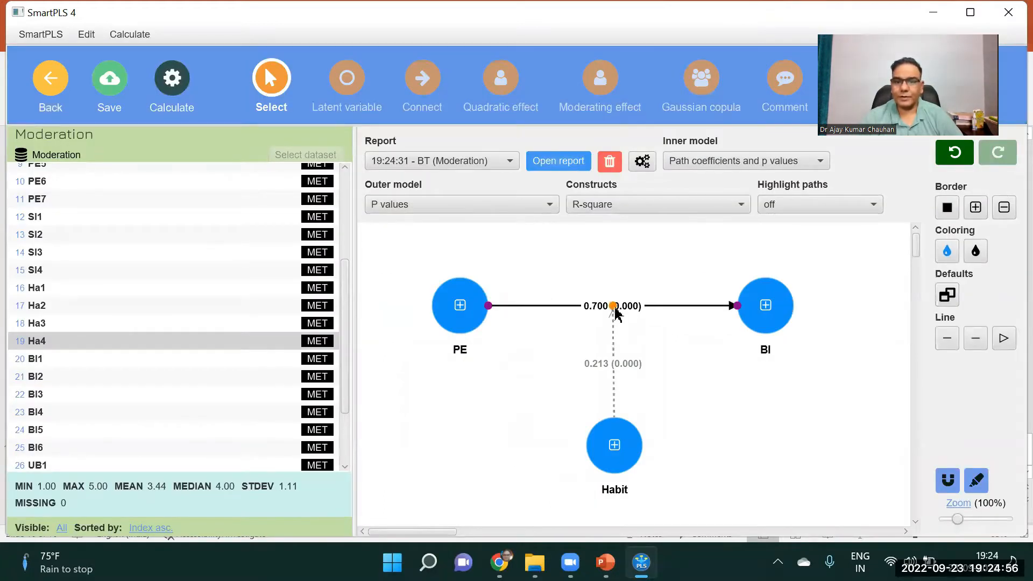
{"action": "left_click", "coordinate": [624, 309]}
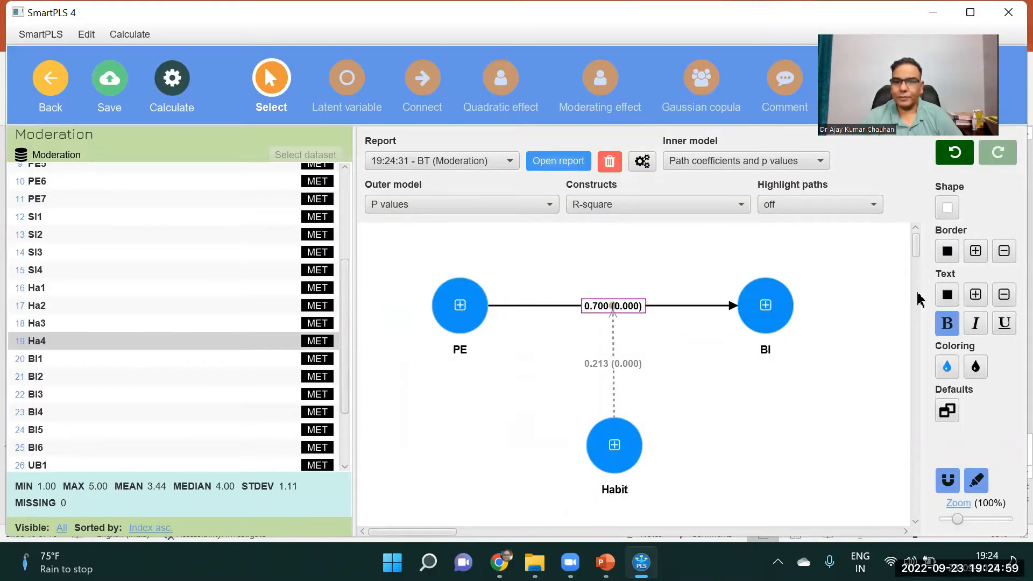
{"action": "left_click", "coordinate": [975, 295]}
{"action": "left_click", "coordinate": [975, 295]}
{"action": "left_click", "coordinate": [975, 294]}
Step: Enlarge the Habit moderating path's label and colour its text red, and move Habit slightly lower
{"action": "left_click", "coordinate": [634, 363]}
{"action": "left_click", "coordinate": [975, 295]}
{"action": "left_click", "coordinate": [975, 295]}
{"action": "left_click", "coordinate": [976, 295]}
{"action": "left_click", "coordinate": [975, 295]}
{"action": "left_click", "coordinate": [947, 297]}
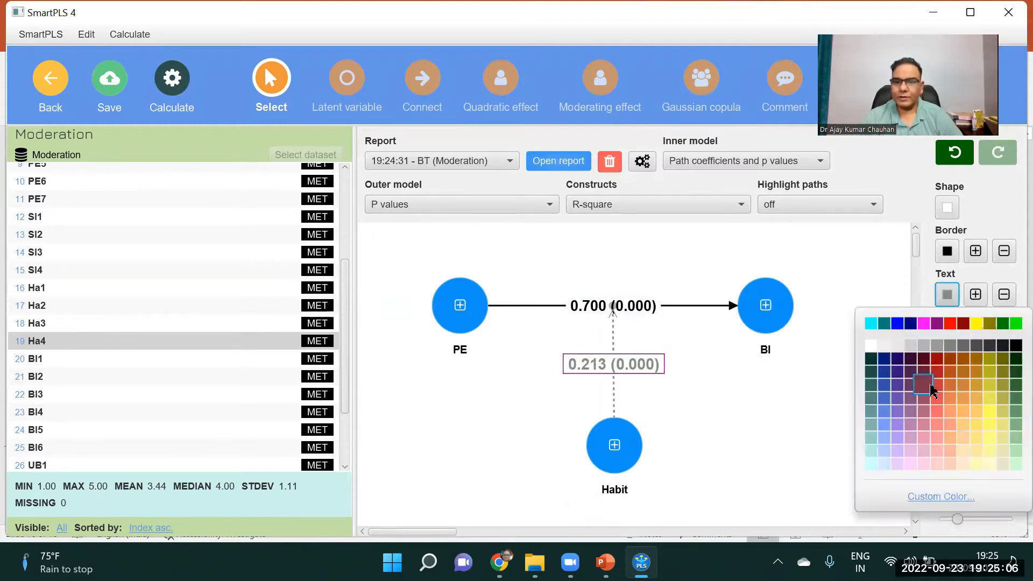
{"action": "left_click", "coordinate": [938, 388]}
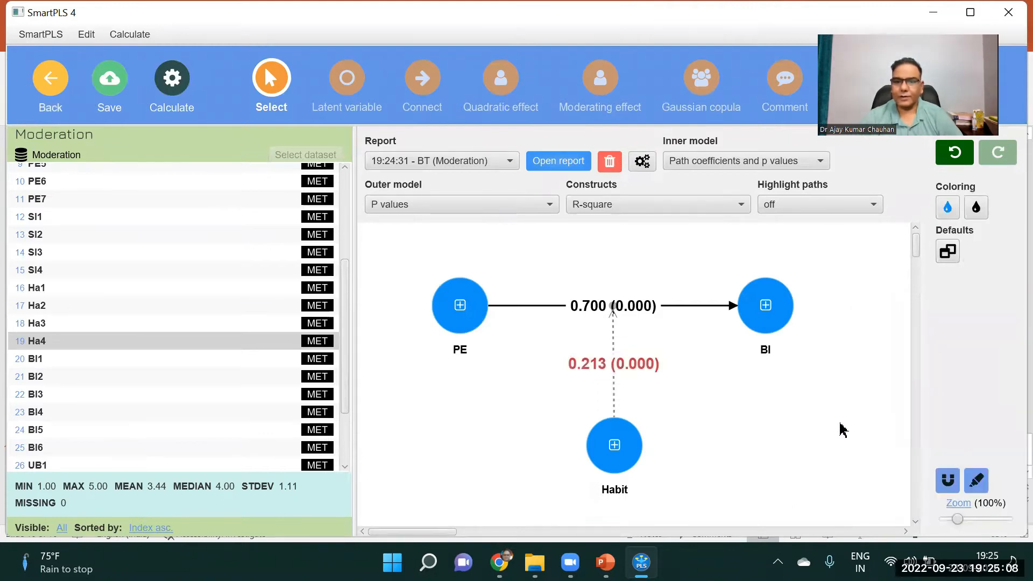
{"action": "left_click_drag", "start_coordinate": [613, 443], "coordinate": [617, 463]}
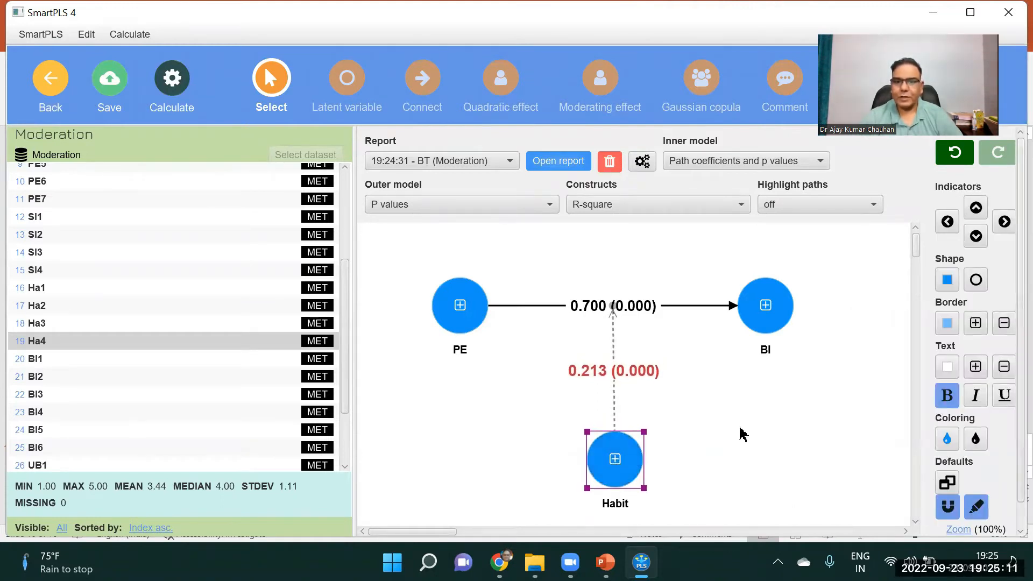
Step: Move PE and BI slightly higher so their path is horizontal, and nudge Habit to align below the path's midpoint
{"action": "left_click_drag", "start_coordinate": [464, 310], "coordinate": [466, 285]}
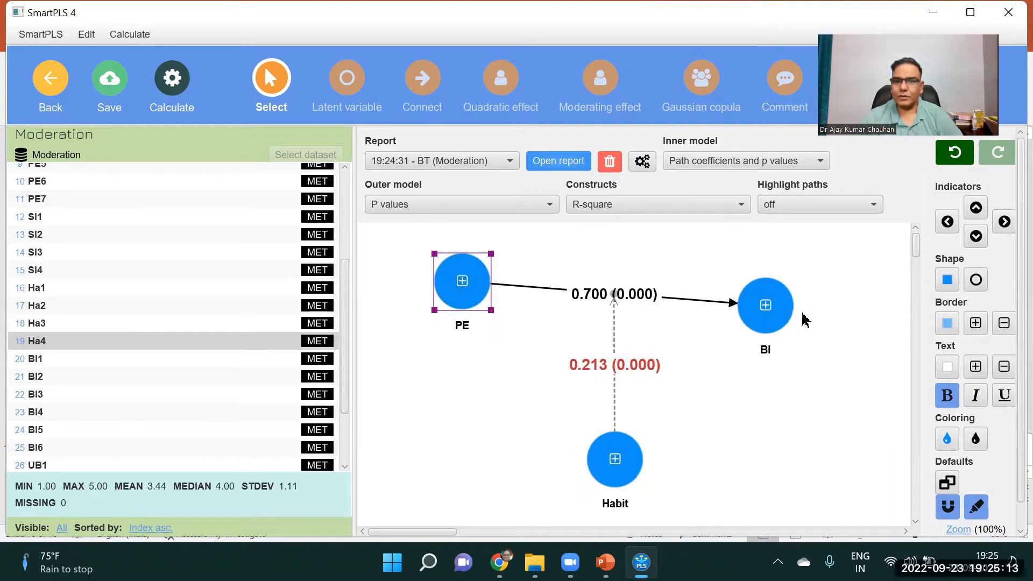
{"action": "left_click", "coordinate": [778, 305]}
{"action": "left_click_drag", "start_coordinate": [778, 304], "coordinate": [781, 281]}
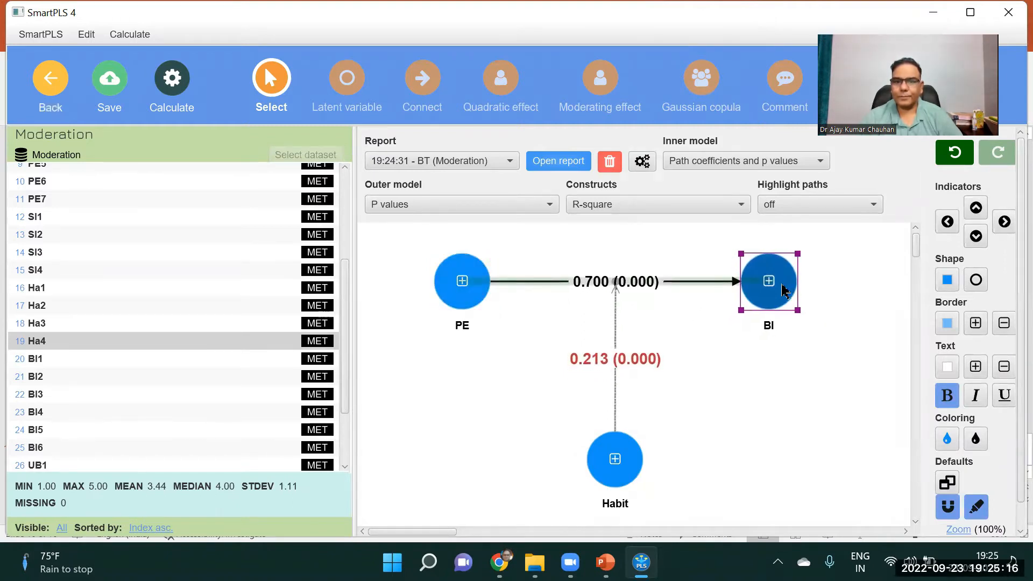
{"action": "left_click", "coordinate": [808, 407]}
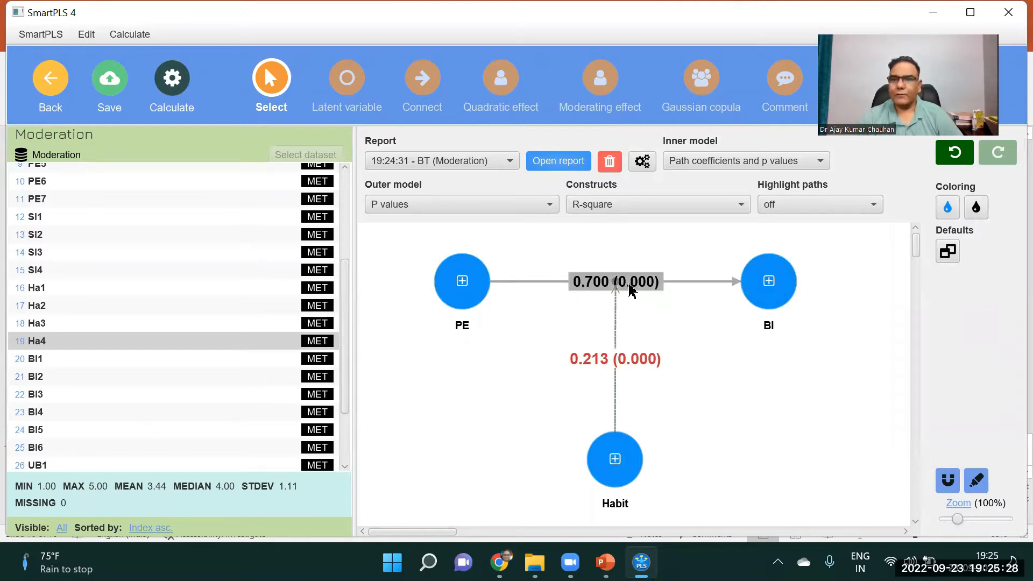
{"action": "left_click", "coordinate": [614, 464]}
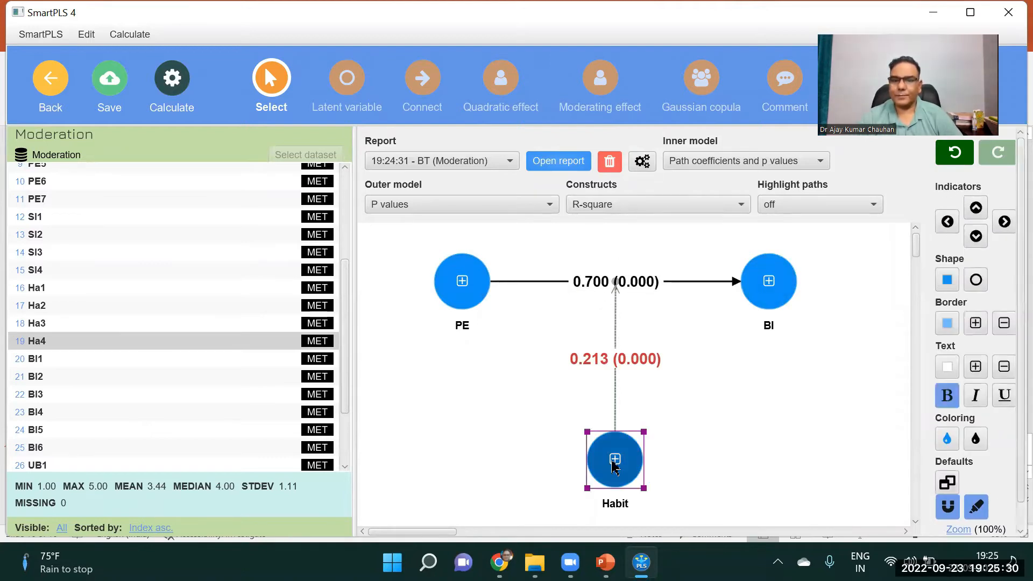
{"action": "left_click_drag", "start_coordinate": [612, 463], "coordinate": [611, 461]}
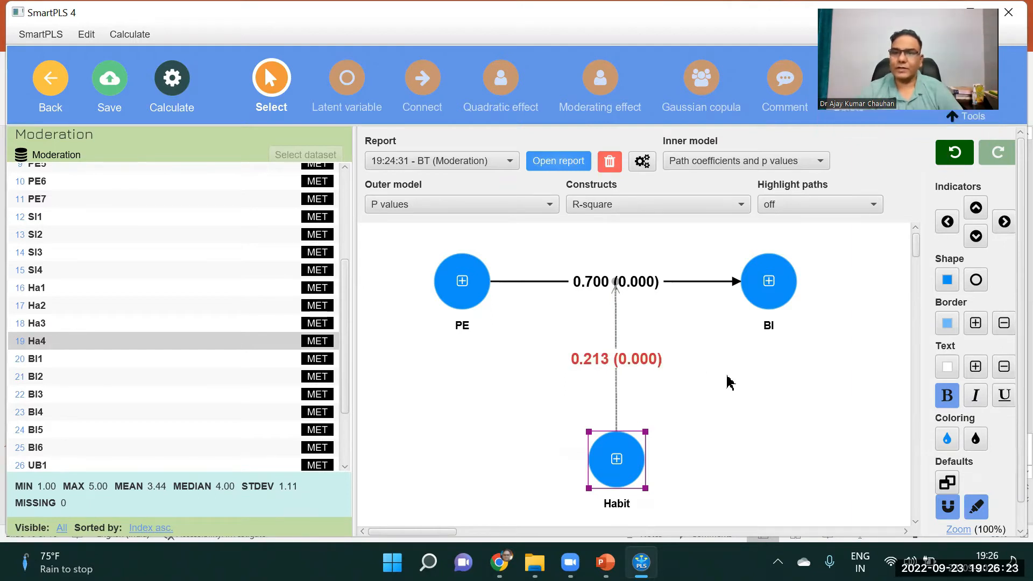
Step: Open the bootstrapping report's path coefficients table, set its zoom to 105%, and copy the table for Excel
{"action": "left_click", "coordinate": [560, 156]}
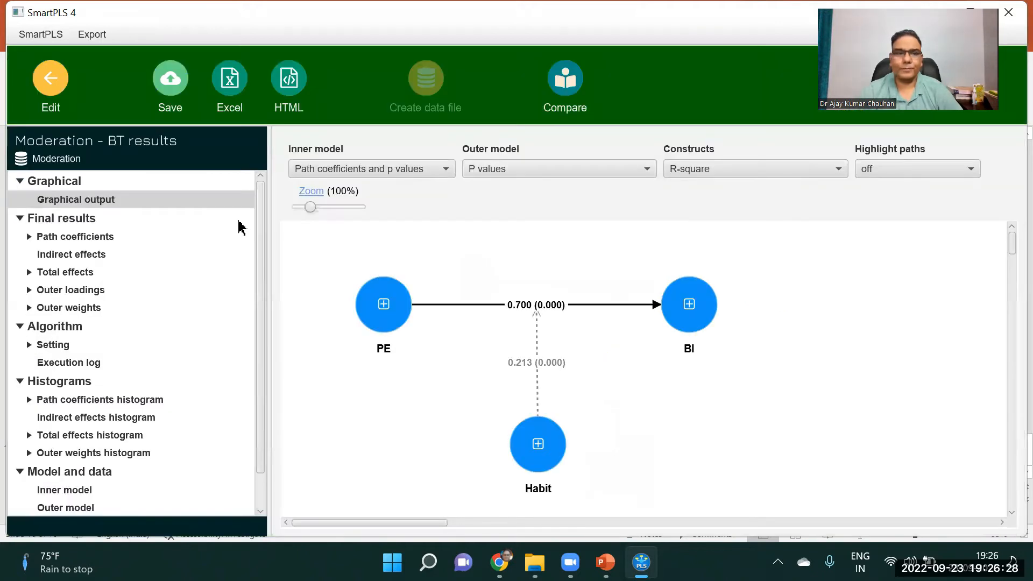
{"action": "left_click", "coordinate": [100, 237]}
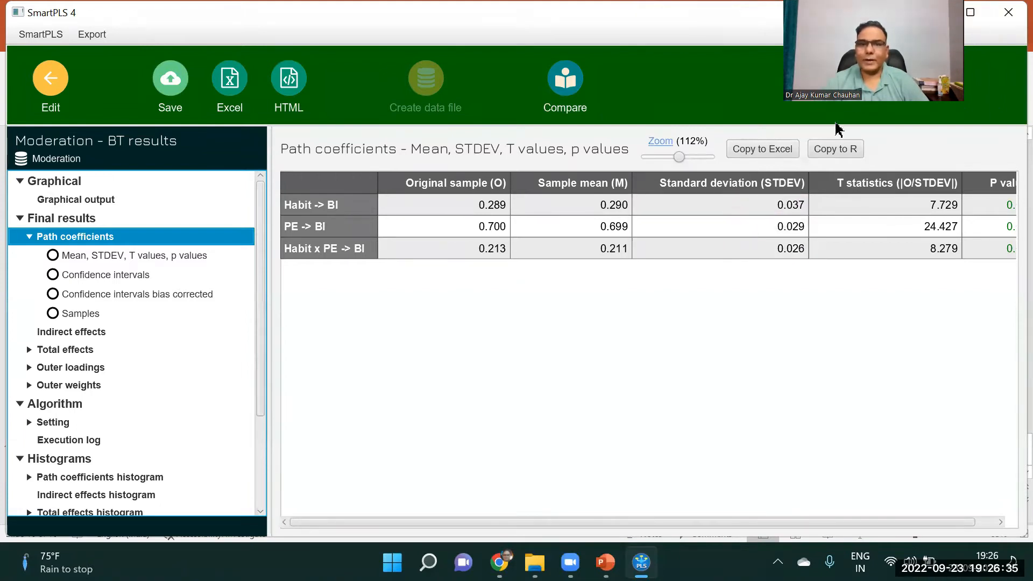
{"action": "left_click", "coordinate": [312, 216]}
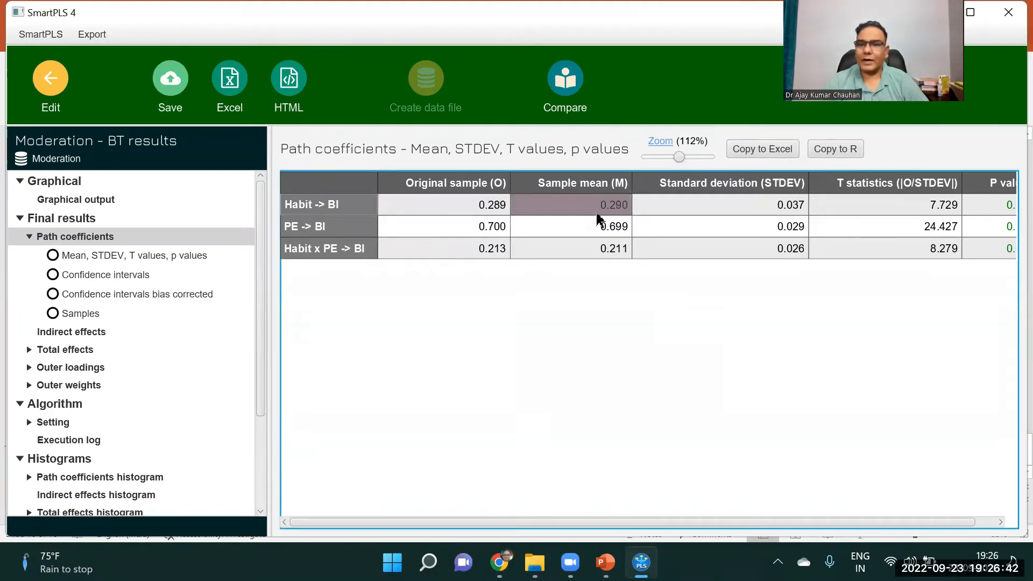
{"action": "left_click_drag", "start_coordinate": [679, 160], "coordinate": [676, 159]}
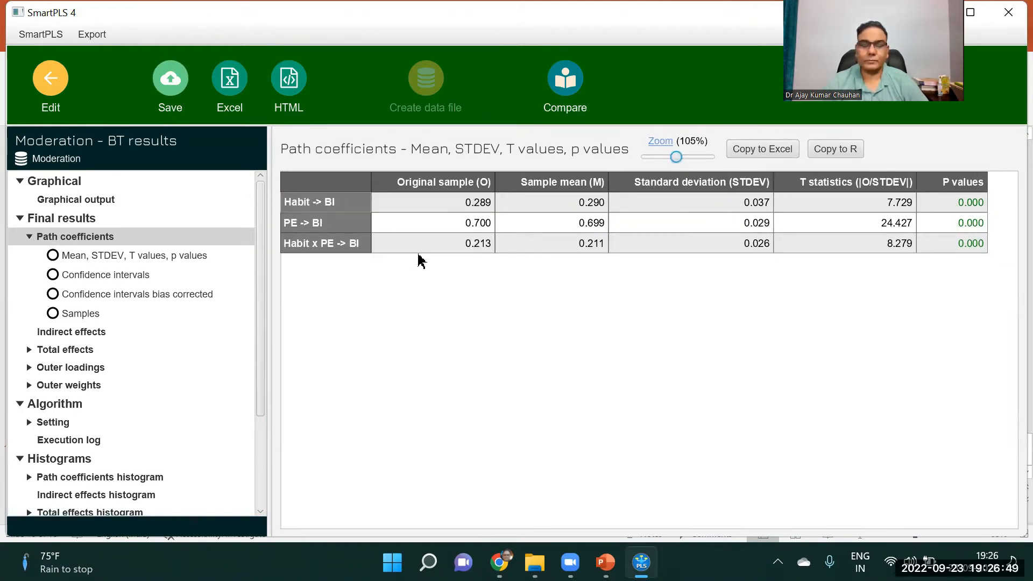
{"action": "left_click", "coordinate": [304, 251]}
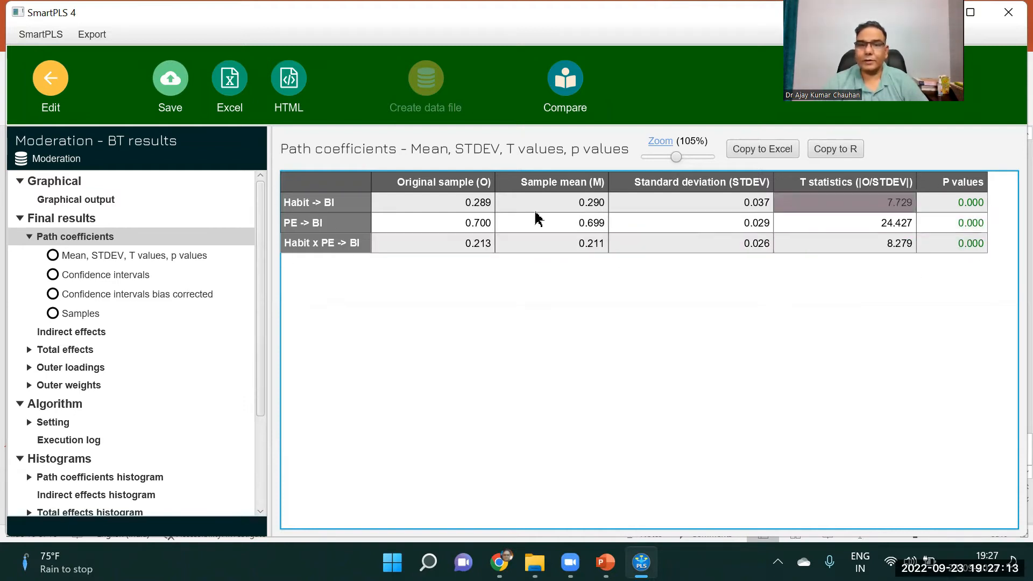
{"action": "left_click", "coordinate": [762, 149]}
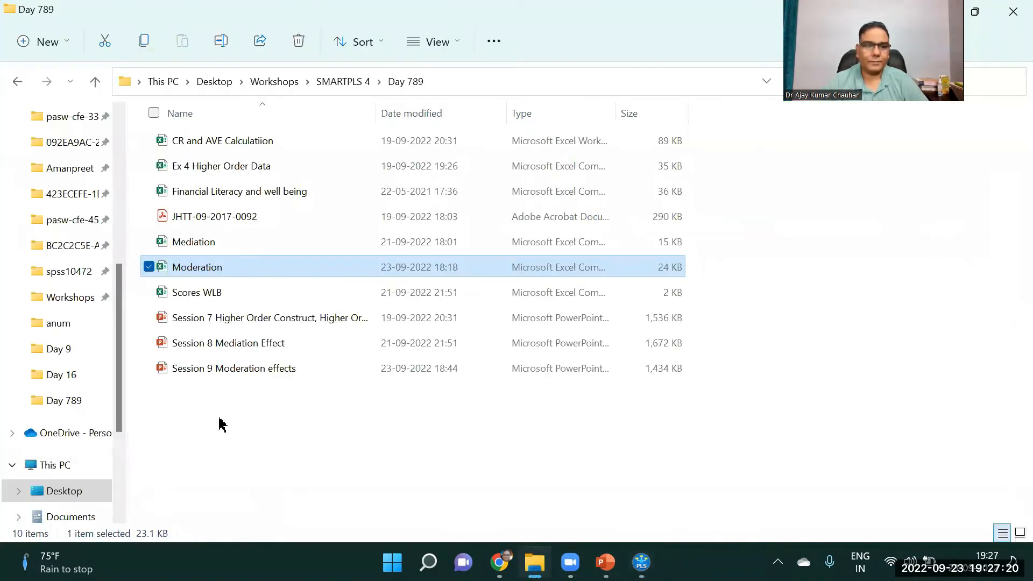
Step: Create a new Excel worksheet named Moderation Results in the Day 789 folder and open it
{"action": "right_click", "coordinate": [221, 424]}
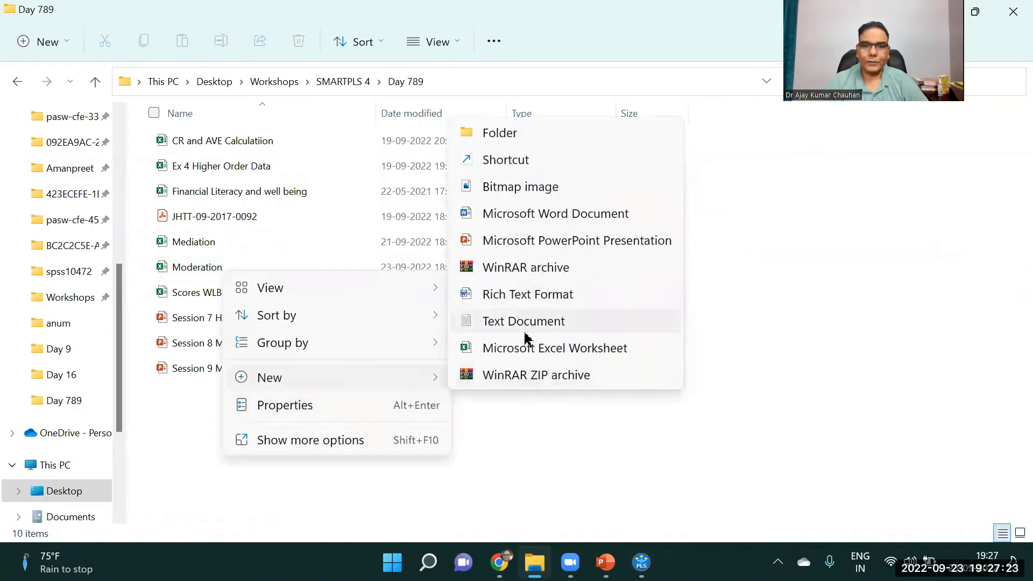
{"action": "left_click", "coordinate": [747, 355]}
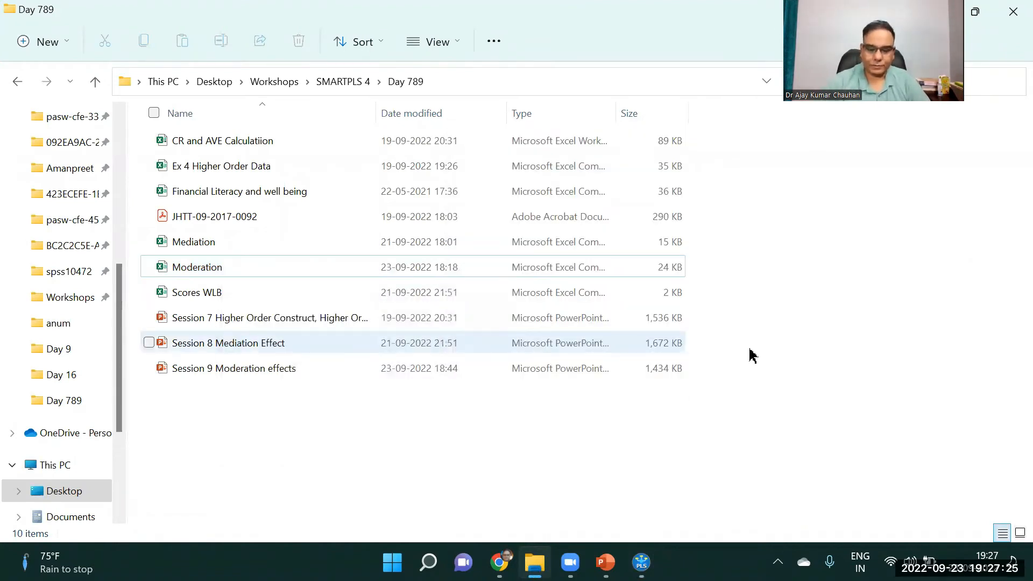
{"action": "type", "text": "Mofd"}
{"action": "key", "text": "BackSpace"}
{"action": "key", "text": "BackSpace"}
{"action": "type", "text": "deration Re"}
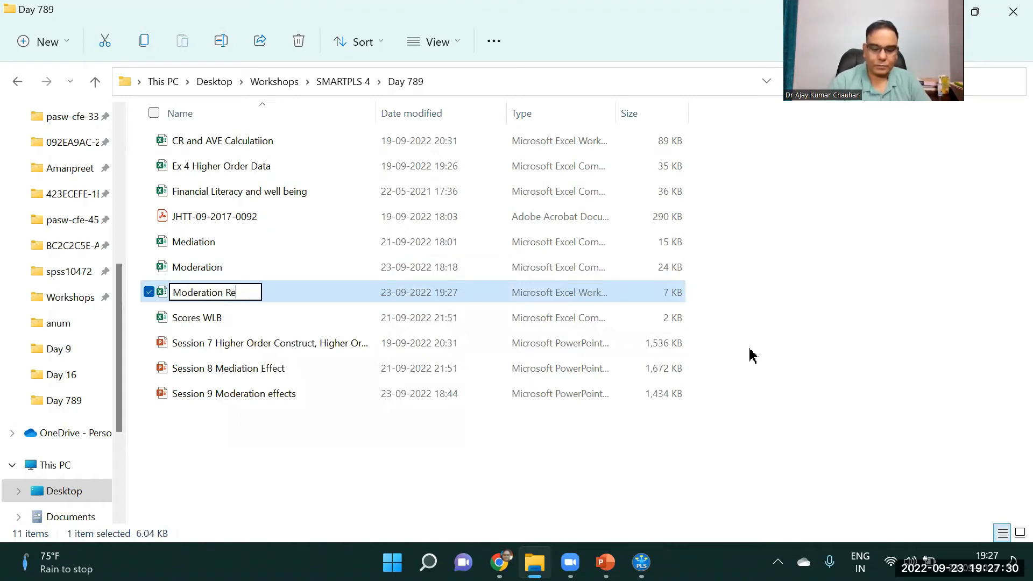
{"action": "type", "text": "sults"}
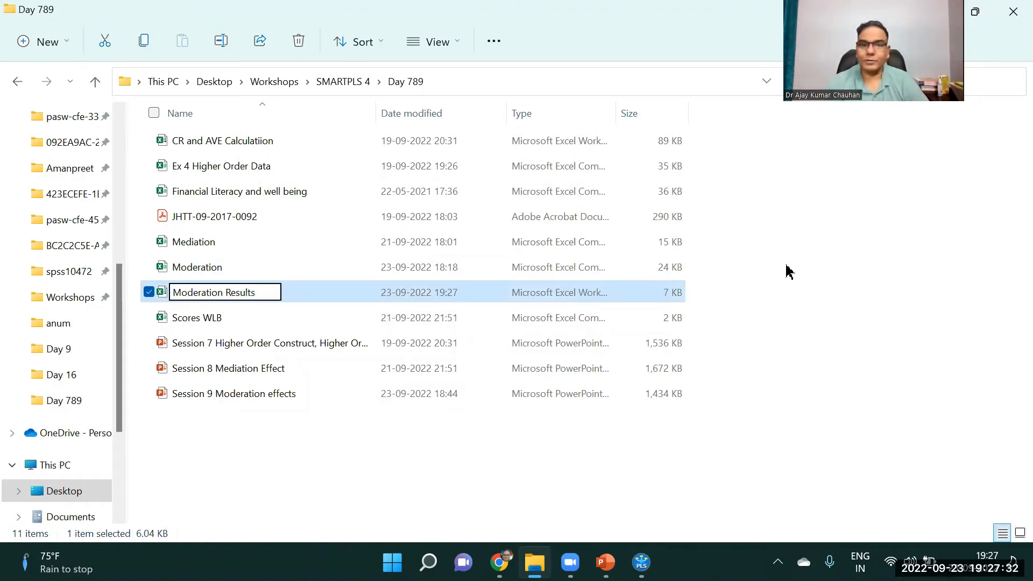
{"action": "key", "text": "Return"}
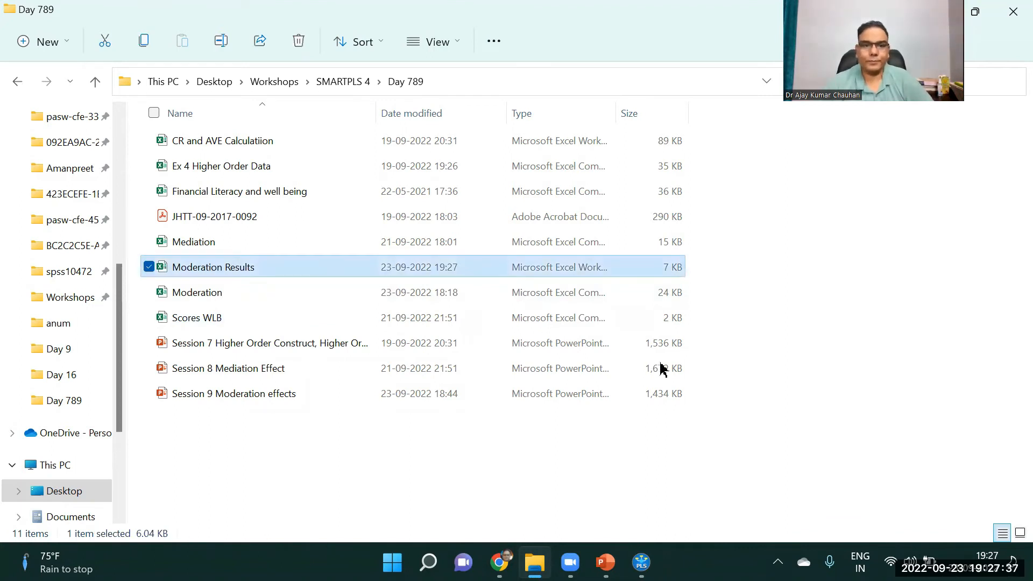
Step: Return to the SmartPLS report and examine the direct and Habit x PE -> BI rows of the path coefficients table
{"action": "key", "text": "alt+Tab"}
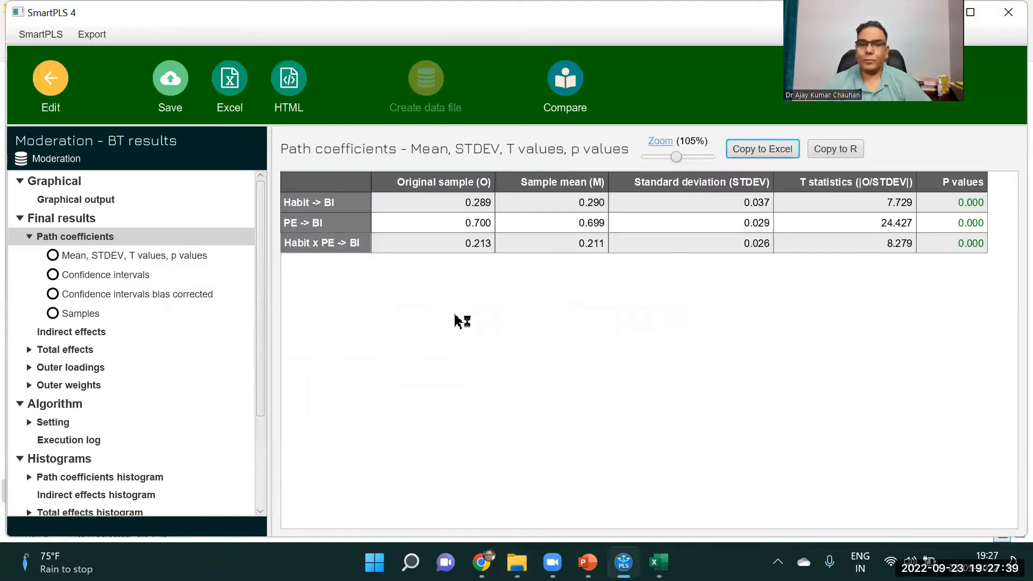
{"action": "left_click", "coordinate": [312, 200]}
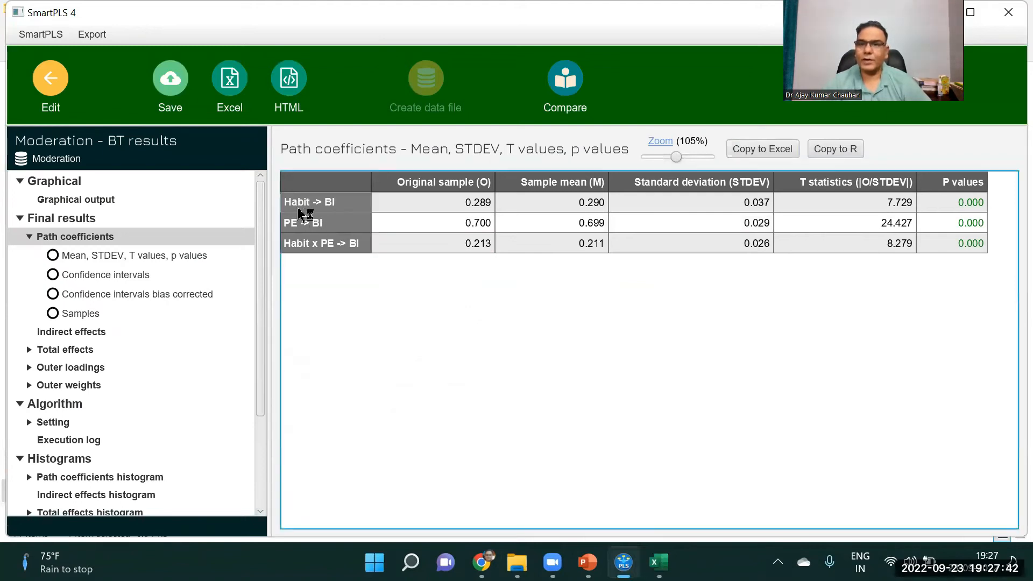
{"action": "left_click", "coordinate": [323, 245]}
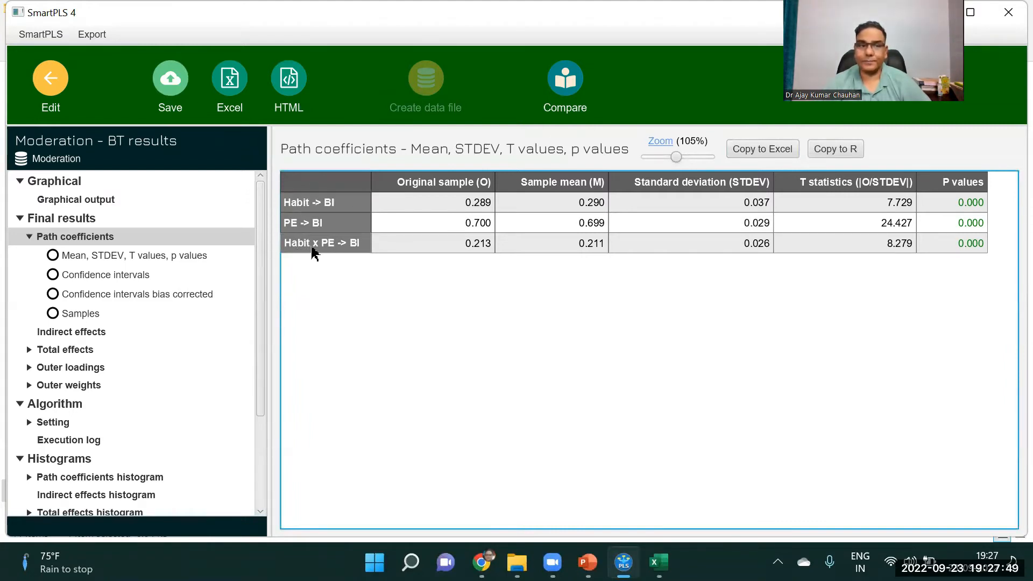
{"action": "left_click", "coordinate": [193, 256]}
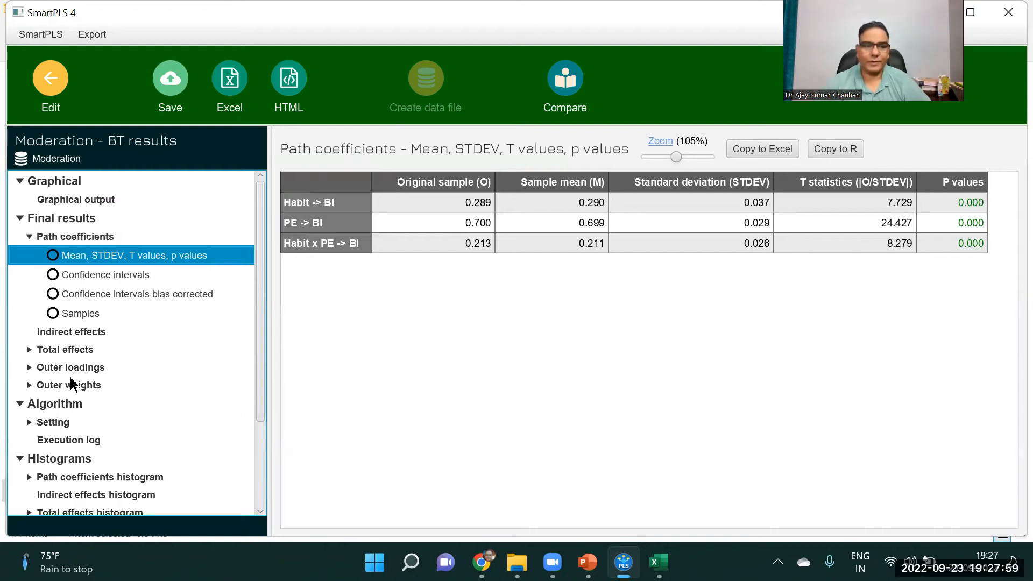
Step: Examine the report's path coefficients, indirect effects and total effects histograms, including Habit x PE -> BI
{"action": "scroll", "coordinate": [242, 422], "scroll_direction": "down", "scroll_amount": 3}
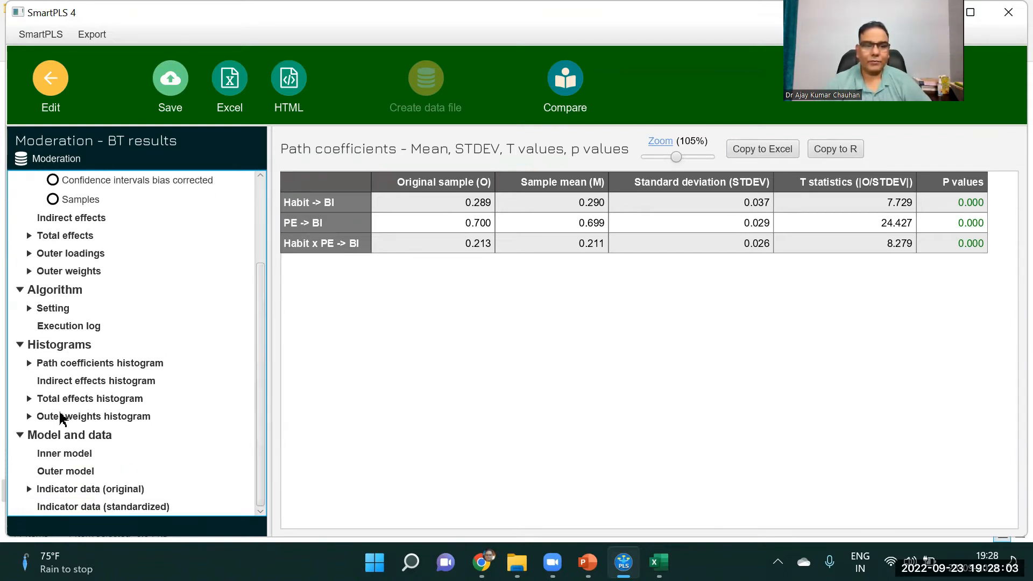
{"action": "left_click", "coordinate": [66, 370]}
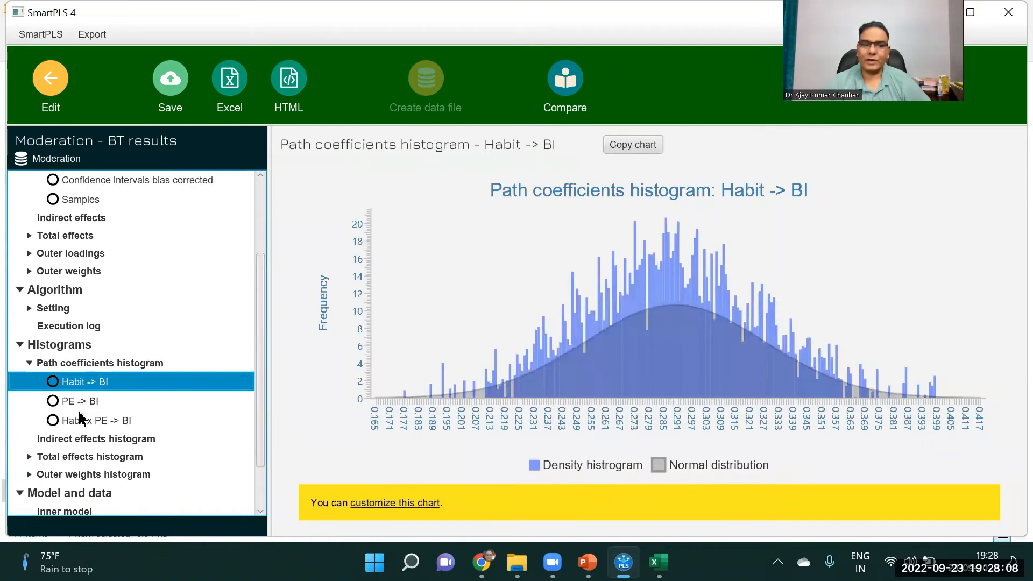
{"action": "left_click", "coordinate": [81, 418]}
{"action": "left_click", "coordinate": [81, 443]}
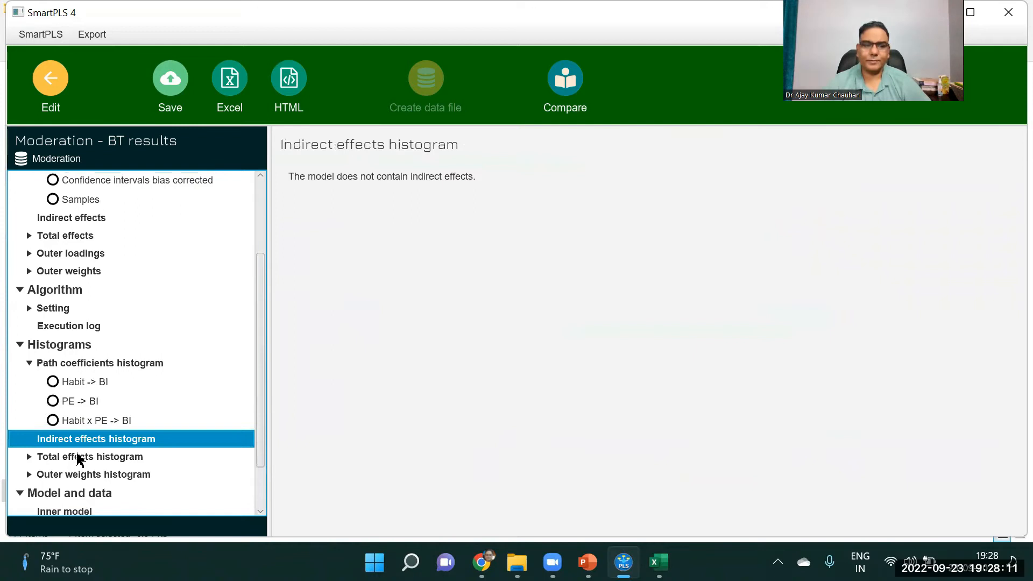
{"action": "left_click", "coordinate": [78, 456]}
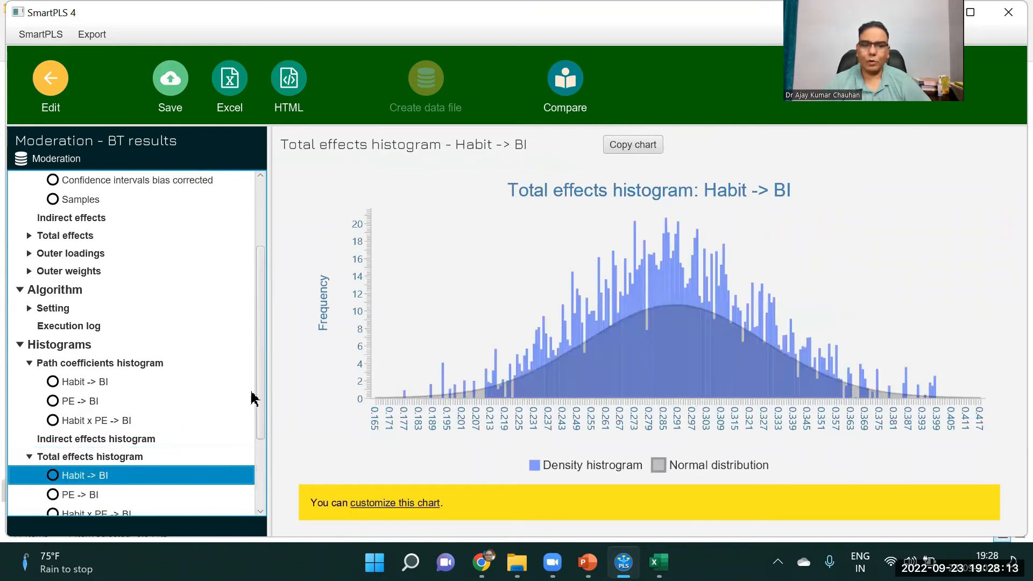
{"action": "scroll", "coordinate": [251, 398], "scroll_direction": "down", "scroll_amount": 3}
{"action": "left_click", "coordinate": [81, 379]}
{"action": "left_click", "coordinate": [93, 399]}
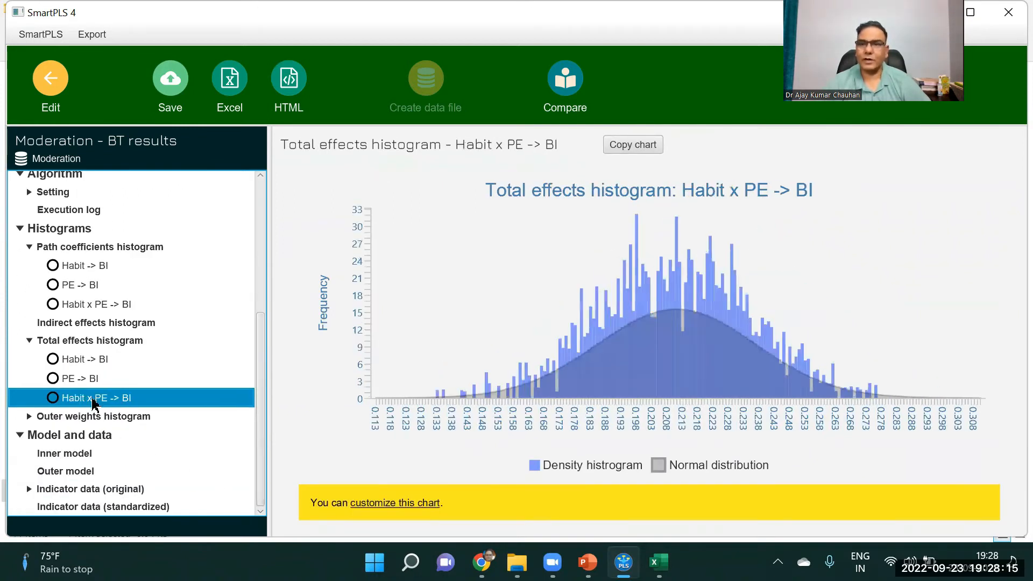
Step: Review the report's inner and outer model, the original indicator data matrix and the MV descriptives
{"action": "left_click", "coordinate": [80, 460]}
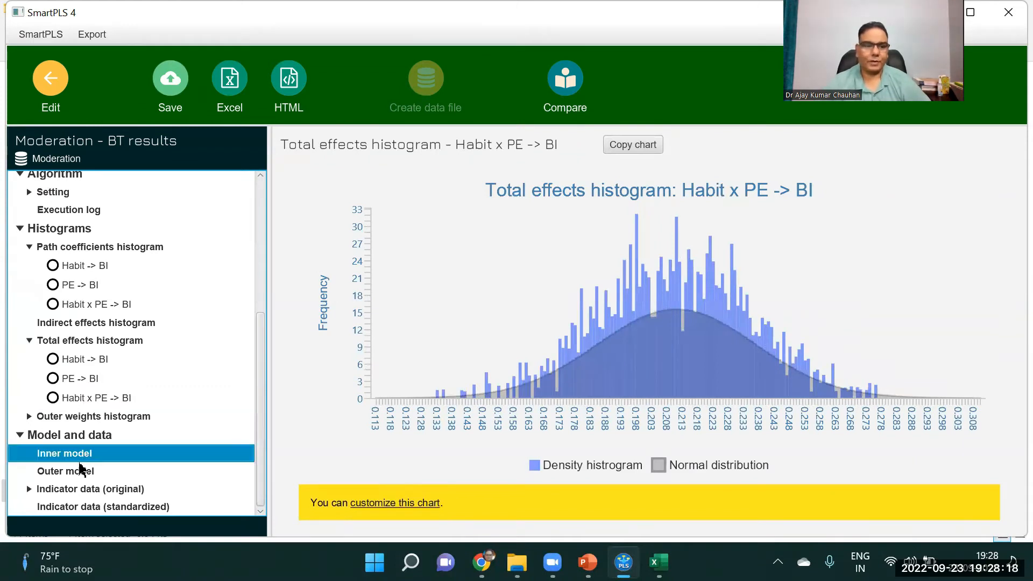
{"action": "left_click", "coordinate": [81, 472]}
{"action": "left_click", "coordinate": [89, 491]}
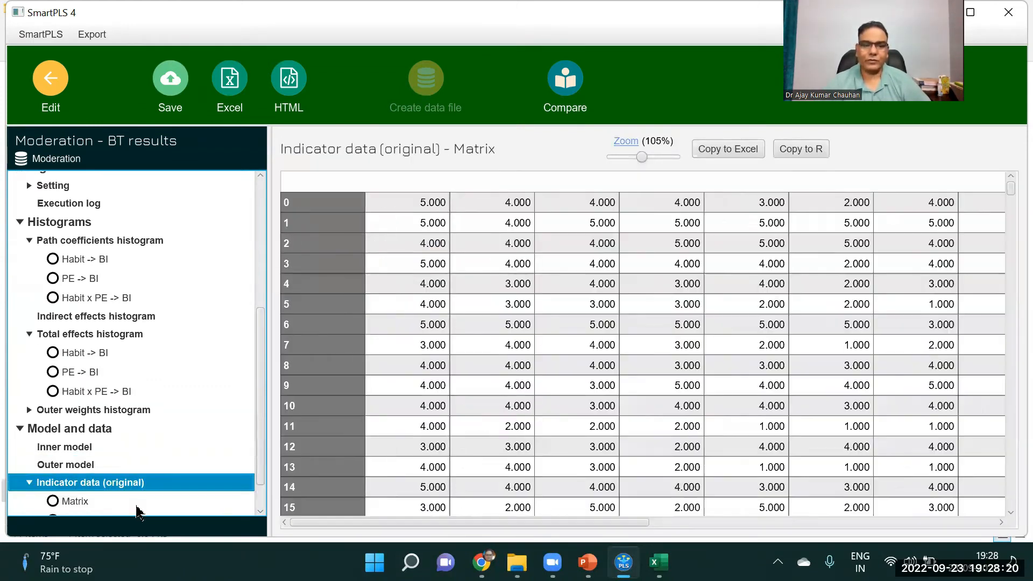
{"action": "scroll", "coordinate": [128, 494], "scroll_direction": "down", "scroll_amount": 2}
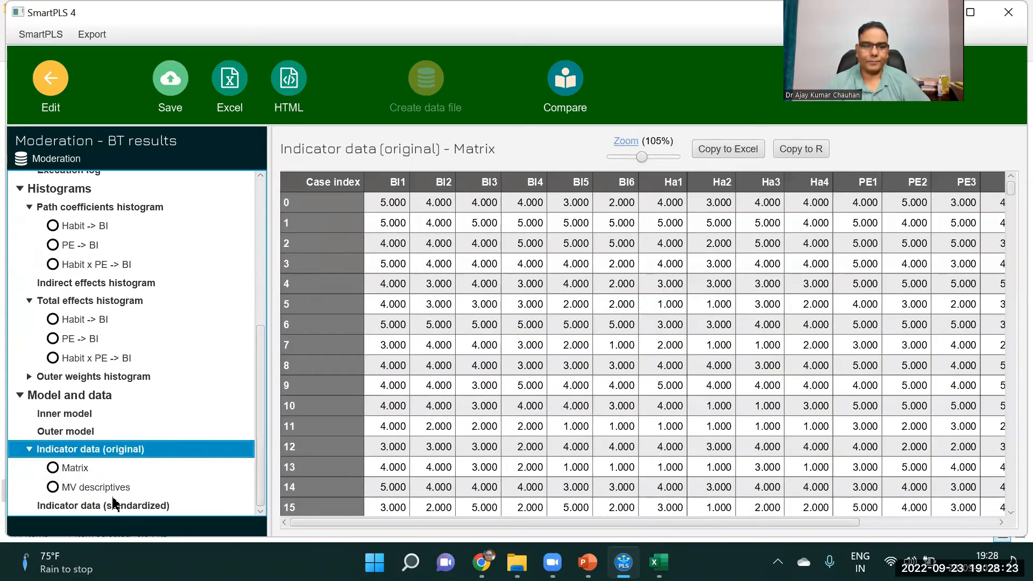
{"action": "left_click", "coordinate": [114, 505]}
{"action": "left_click", "coordinate": [130, 487]}
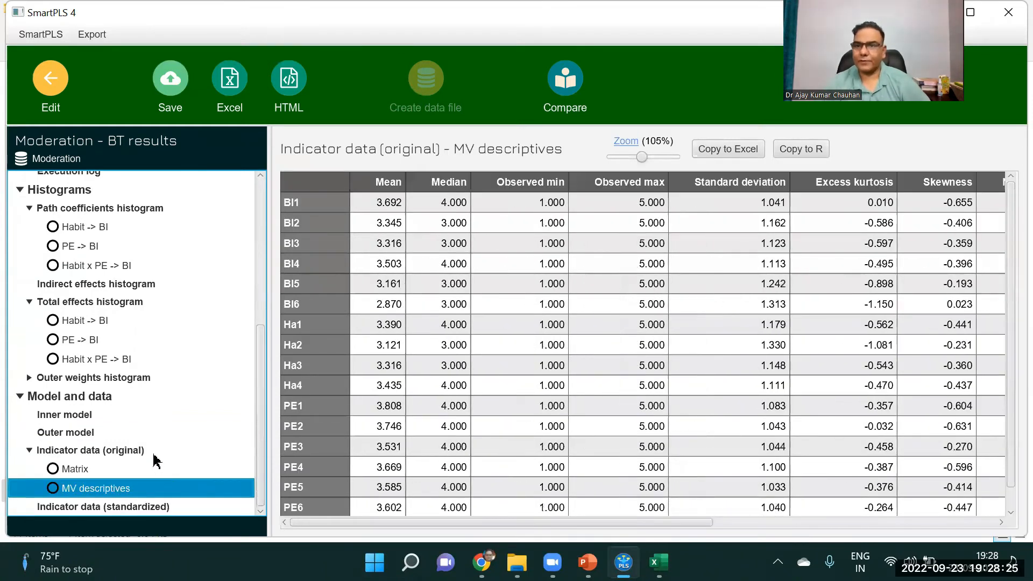
{"action": "scroll", "coordinate": [258, 269], "scroll_direction": "up", "scroll_amount": 5}
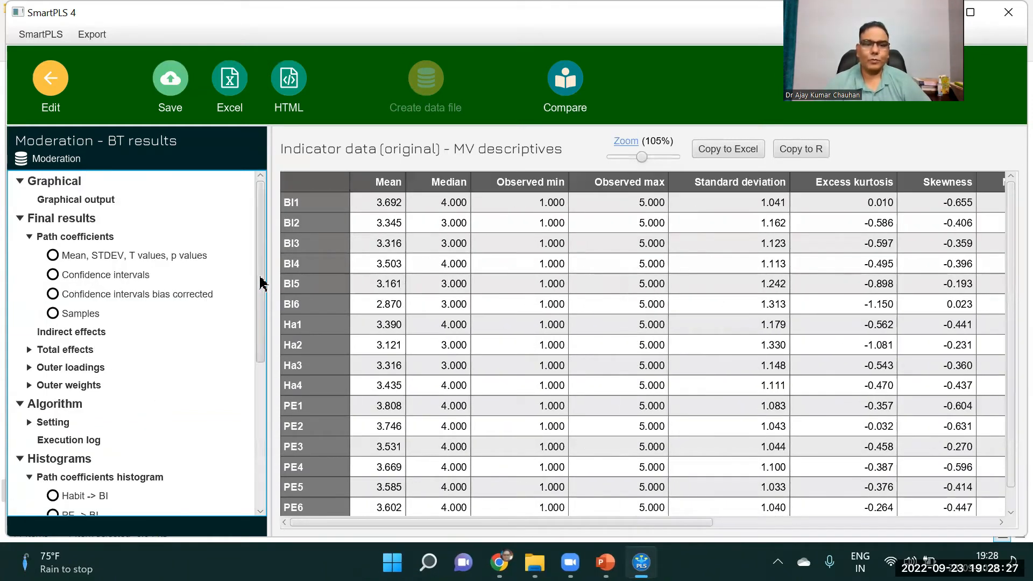
Step: Paste the copied path coefficients table at A1 of the Moderation Results workbook in Excel and delete the Original sample (O) column
{"action": "key", "text": "alt+Tab"}
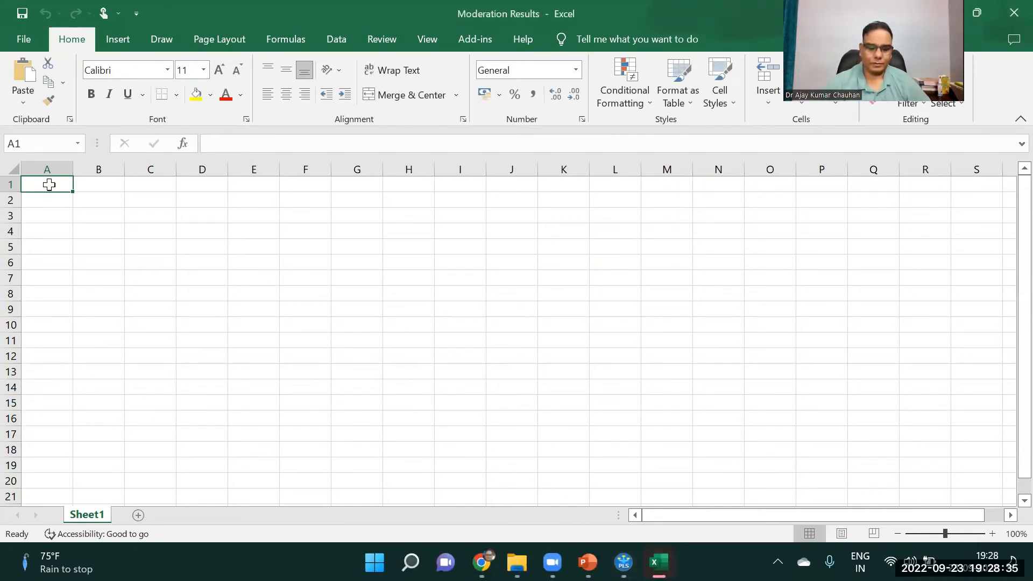
{"action": "key", "text": "ctrl+v"}
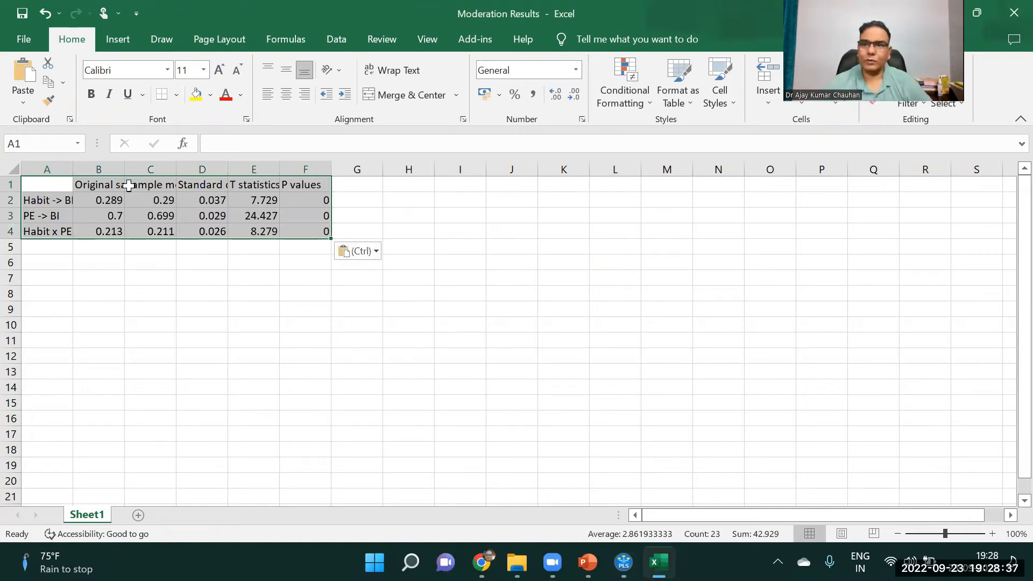
{"action": "left_click_drag", "start_coordinate": [73, 172], "coordinate": [74, 172]}
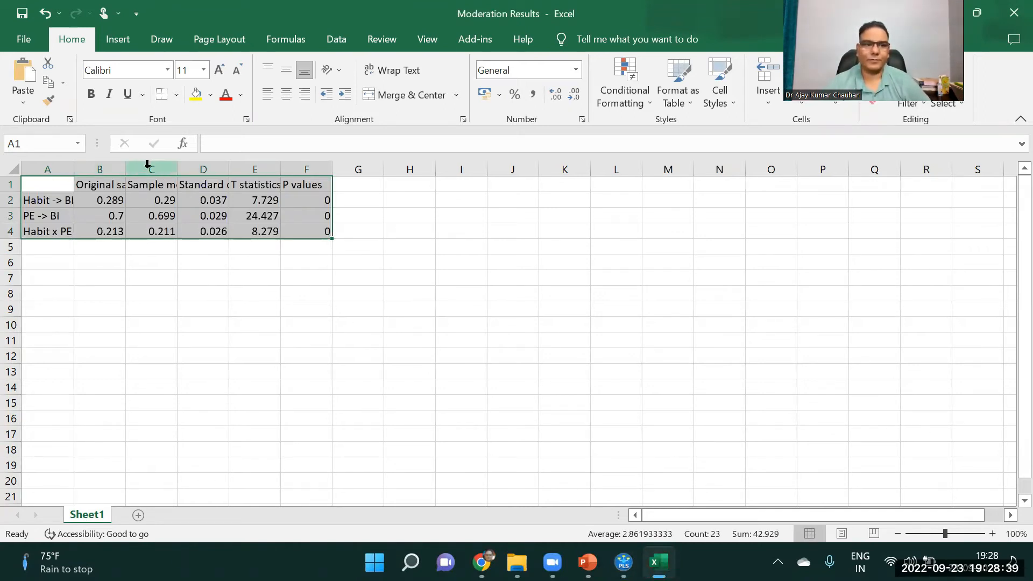
{"action": "left_click", "coordinate": [99, 170]}
{"action": "right_click", "coordinate": [99, 169]}
{"action": "left_click", "coordinate": [141, 337]}
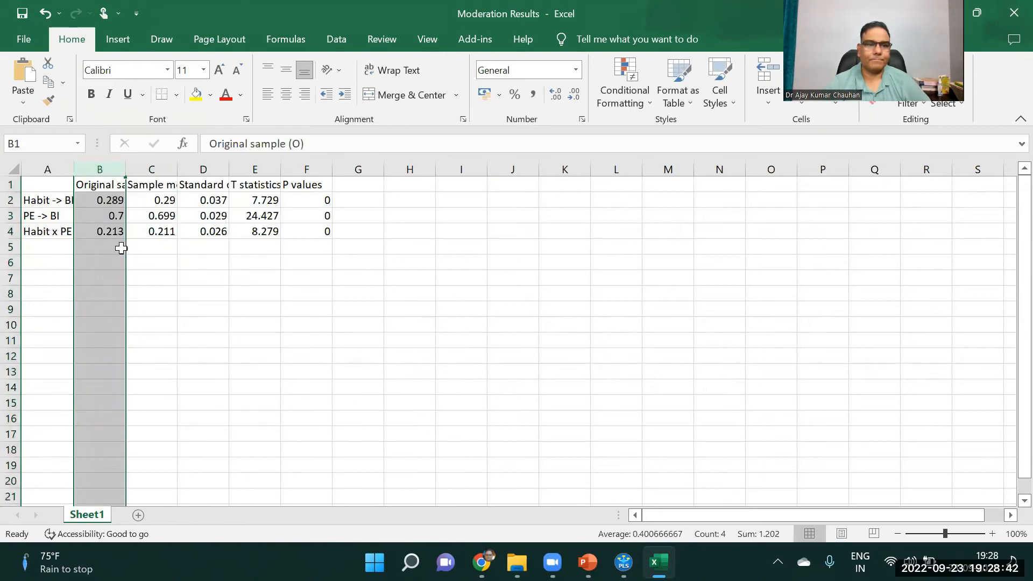
Step: Increase the font size of the pasted results table in A1:E4 to 12
{"action": "left_click_drag", "start_coordinate": [52, 186], "coordinate": [269, 233]}
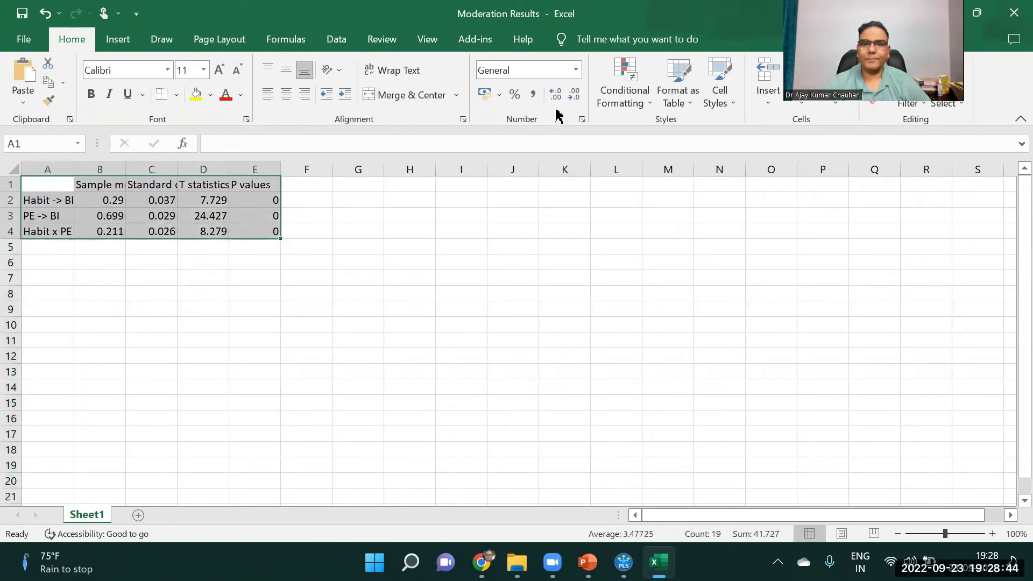
{"action": "left_click", "coordinate": [219, 70]}
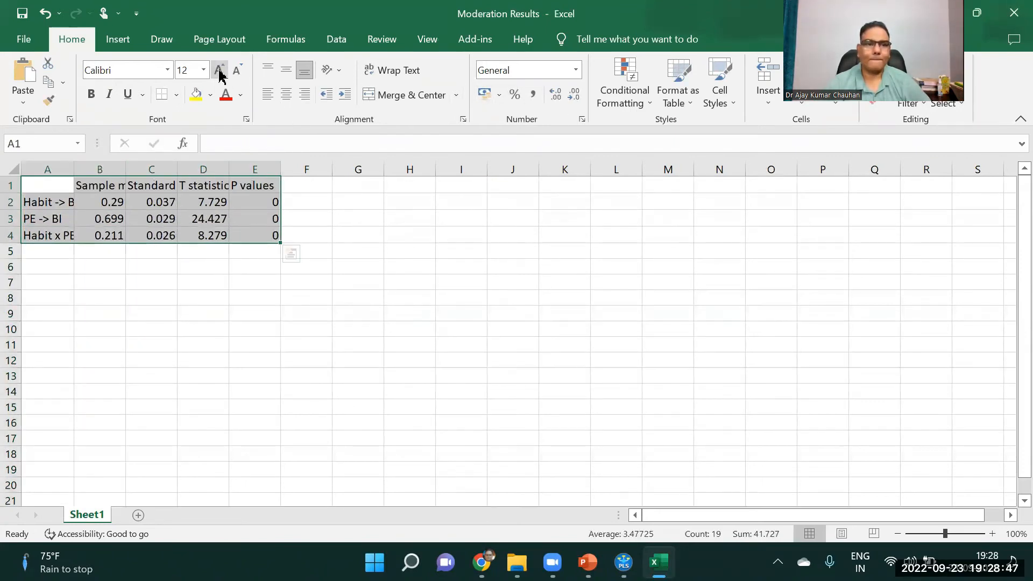
{"action": "left_click", "coordinate": [992, 533]}
{"action": "left_click", "coordinate": [993, 534]}
{"action": "left_click", "coordinate": [992, 534]}
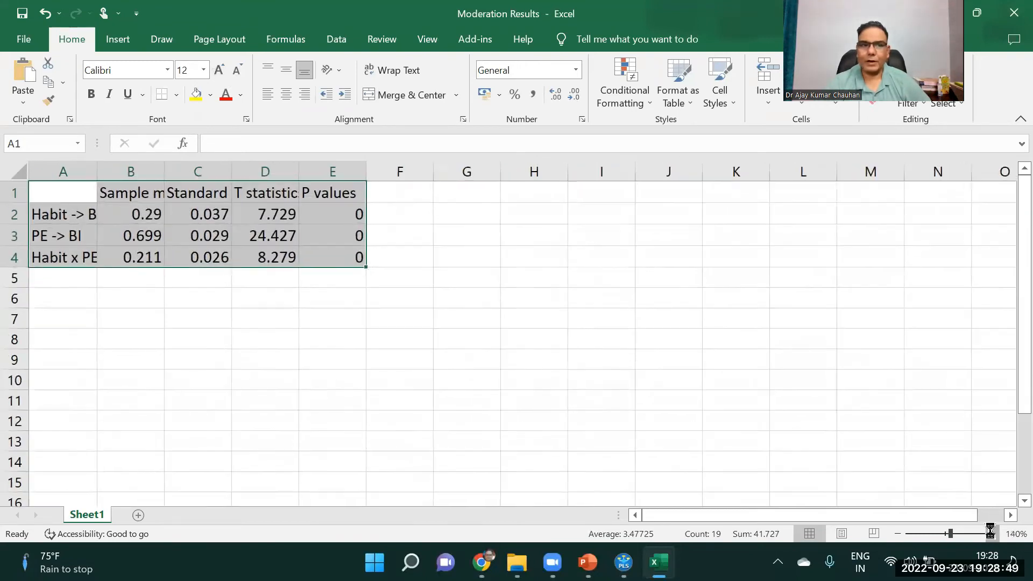
{"action": "left_click", "coordinate": [992, 533]}
{"action": "left_click", "coordinate": [993, 533]}
Step: Widen the Sample mean, Standard deviation and T statistics columns so their full headers fit
{"action": "left_click_drag", "start_coordinate": [216, 272], "coordinate": [215, 247]}
{"action": "double_click", "coordinate": [189, 173]}
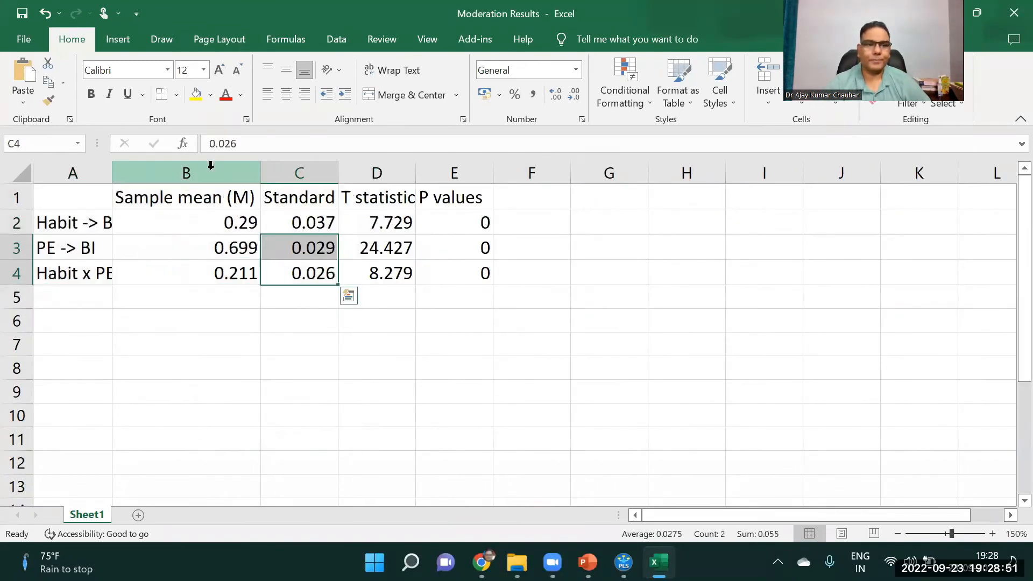
{"action": "left_click_drag", "start_coordinate": [337, 161], "coordinate": [489, 161]}
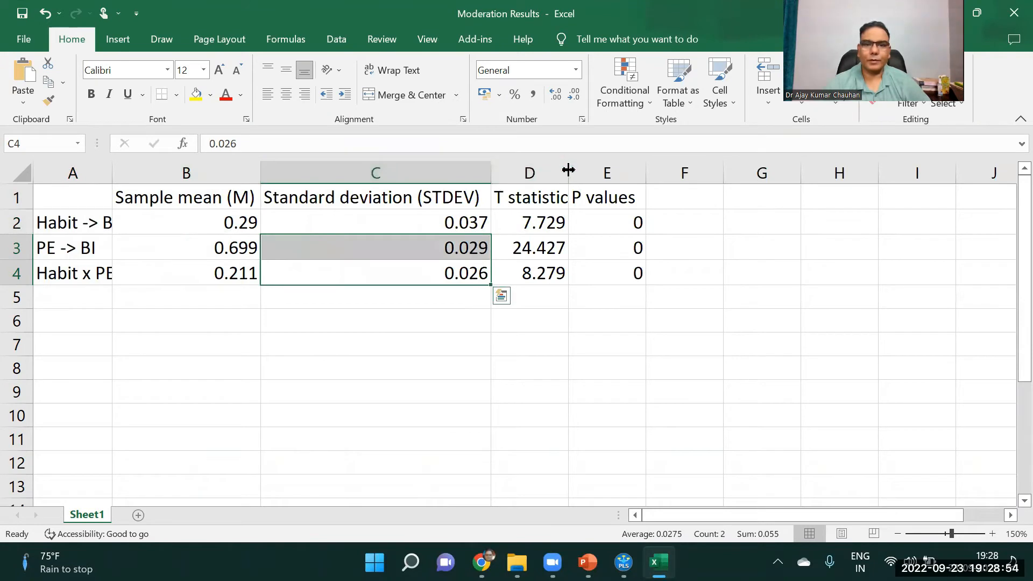
{"action": "double_click", "coordinate": [569, 167]}
Step: Shorten the header in D1 to T statistics by removing the bracketed formula
{"action": "left_click", "coordinate": [660, 191]}
{"action": "left_click", "coordinate": [334, 150]}
{"action": "key", "text": "BackSpace"}
{"action": "key", "text": "BackSpace"}
{"action": "key", "text": "BackSpace"}
{"action": "key", "text": "BackSpace"}
{"action": "key", "text": "BackSpace"}
{"action": "key", "text": "BackSpace"}
{"action": "key", "text": "BackSpace"}
{"action": "key", "text": "BackSpace"}
{"action": "key", "text": "BackSpace"}
{"action": "key", "text": "BackSpace"}
{"action": "key", "text": "BackSpace"}
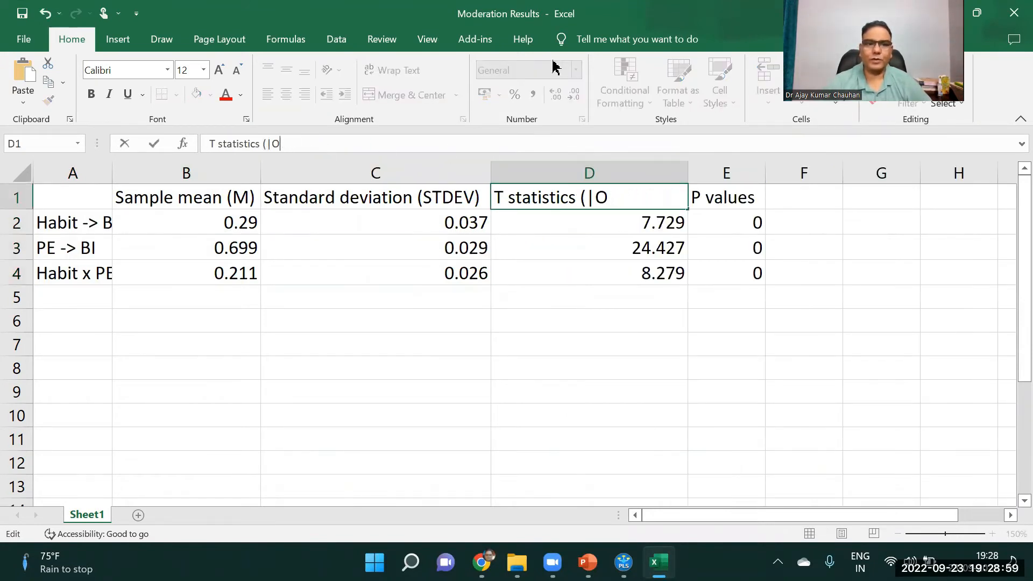
{"action": "key", "text": "Return"}
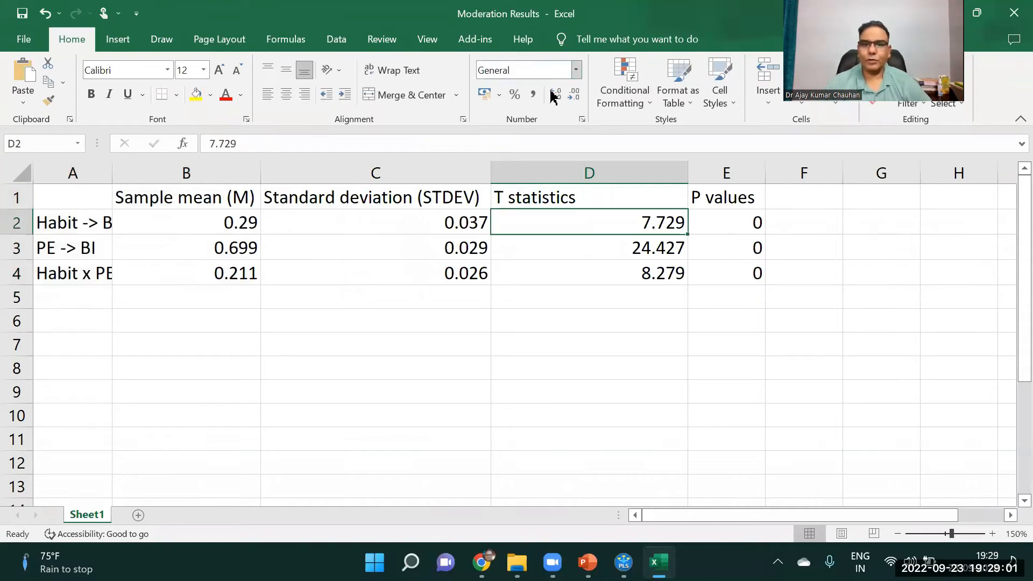
Step: Center the T statistics values in D2:D4 and append ** to each of the three values
{"action": "left_click_drag", "start_coordinate": [583, 226], "coordinate": [583, 274]}
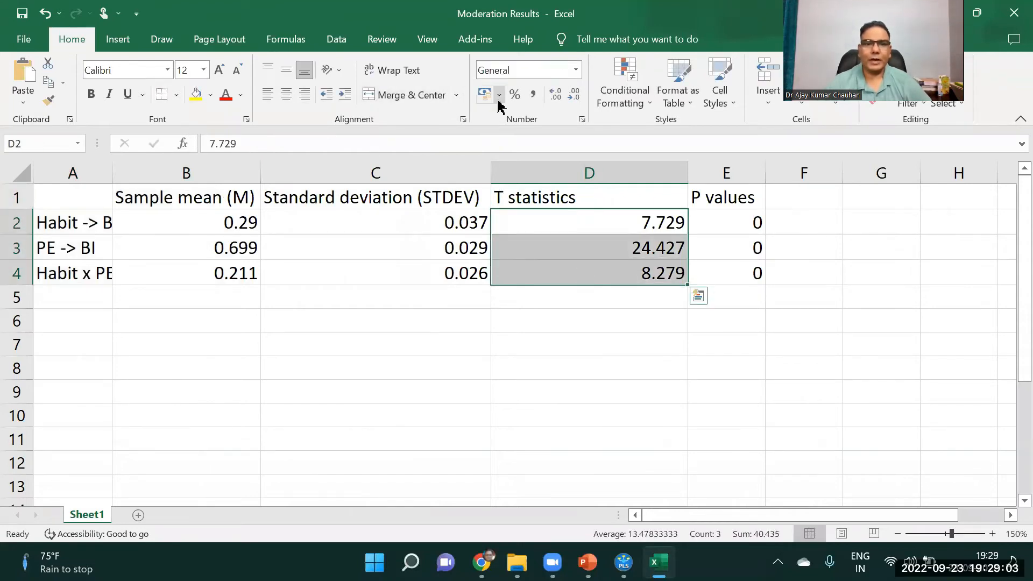
{"action": "left_click", "coordinate": [287, 96]}
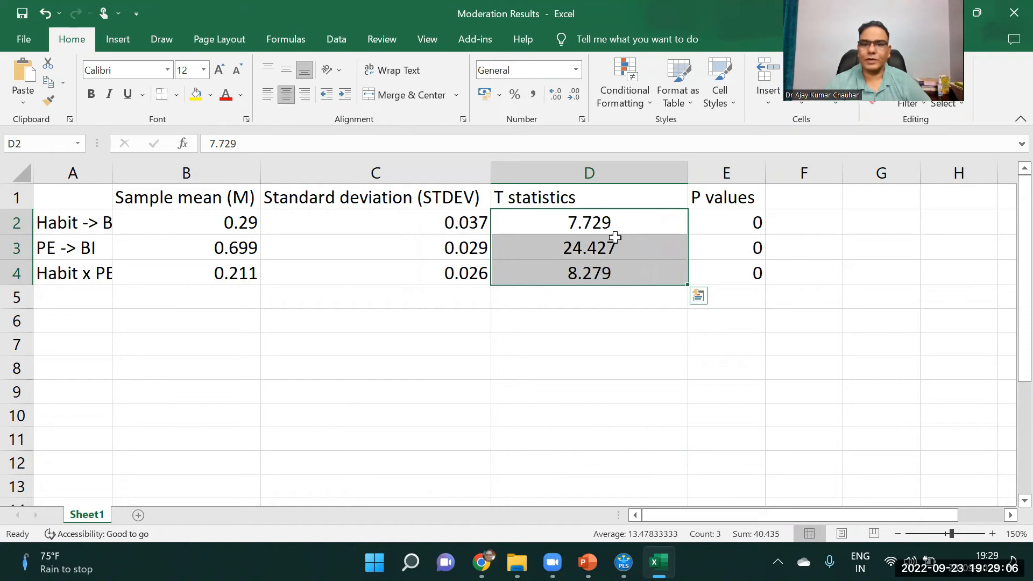
{"action": "left_click", "coordinate": [624, 221]}
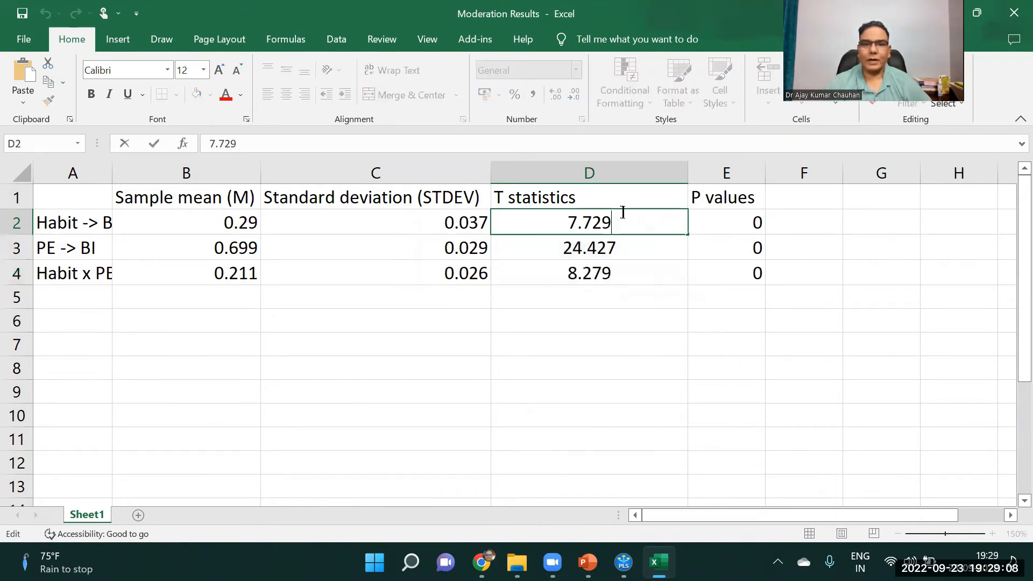
{"action": "double_click", "coordinate": [622, 218]}
{"action": "type", "text": "**"}
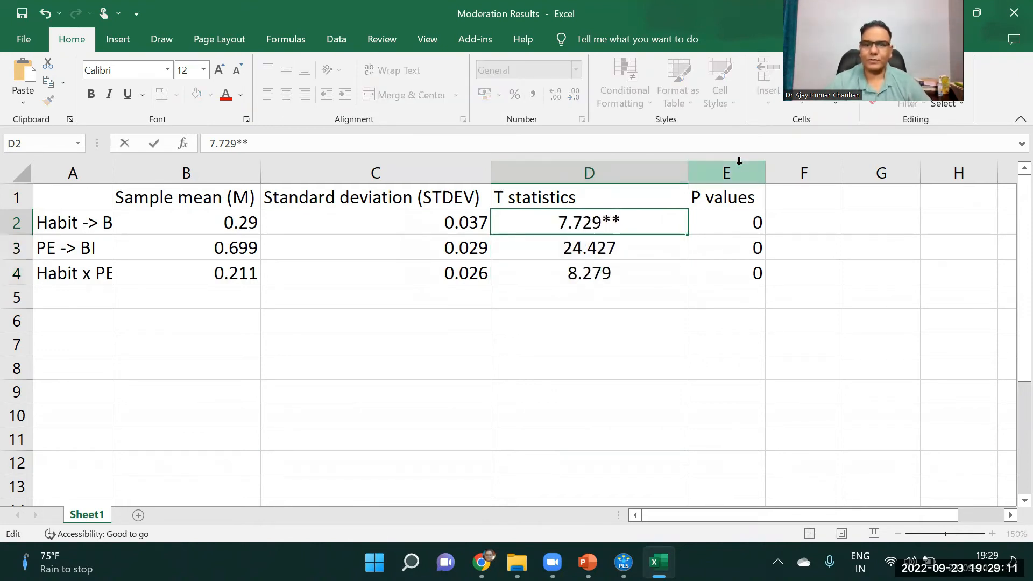
{"action": "left_click", "coordinate": [641, 244]}
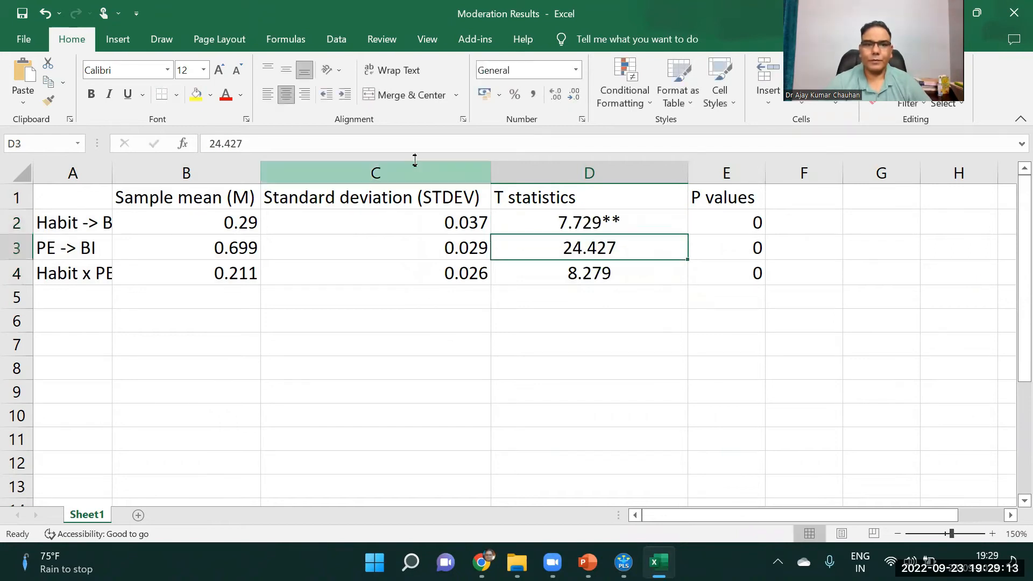
{"action": "type", "text": "**"}
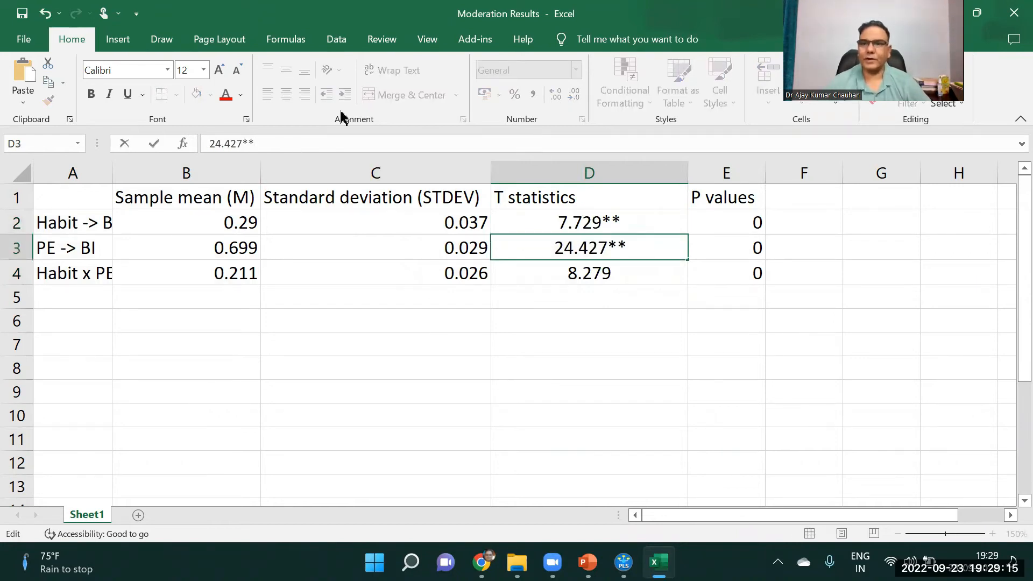
{"action": "left_click", "coordinate": [586, 280]}
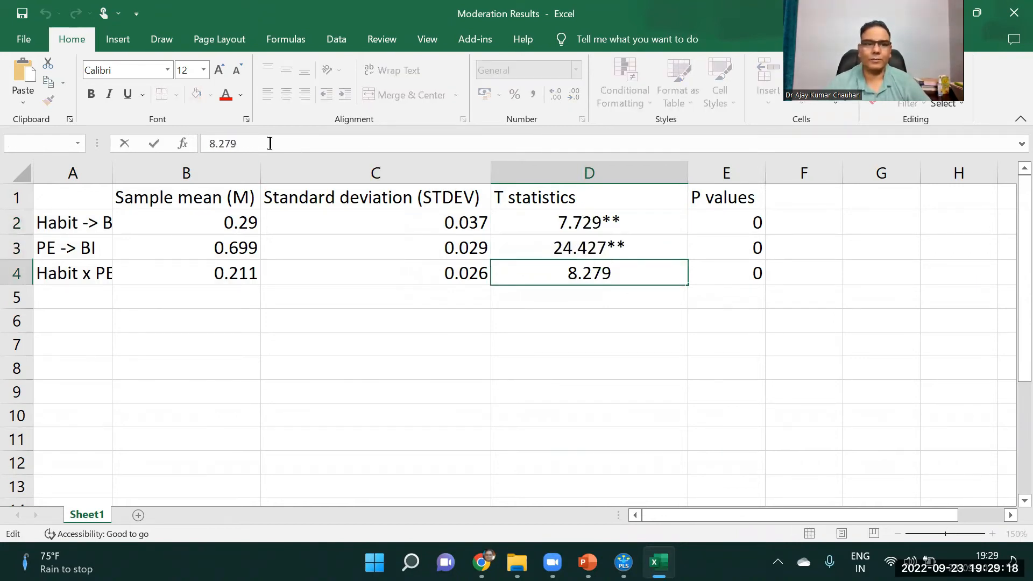
{"action": "type", "text": "**"}
{"action": "key", "text": "Return"}
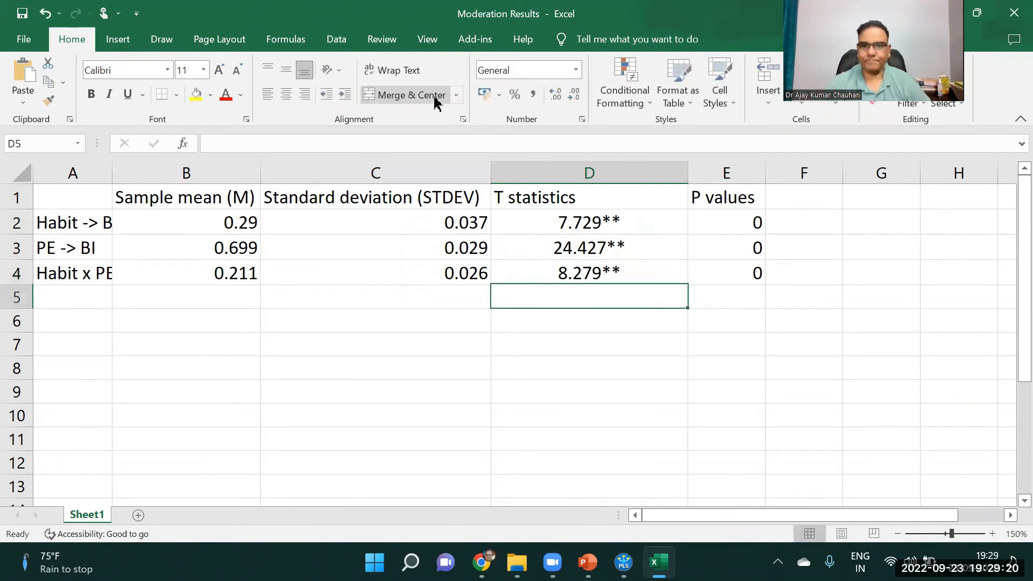
Step: Try to merge and center the standard deviation values in C2:C4
{"action": "left_click_drag", "start_coordinate": [388, 216], "coordinate": [385, 272]}
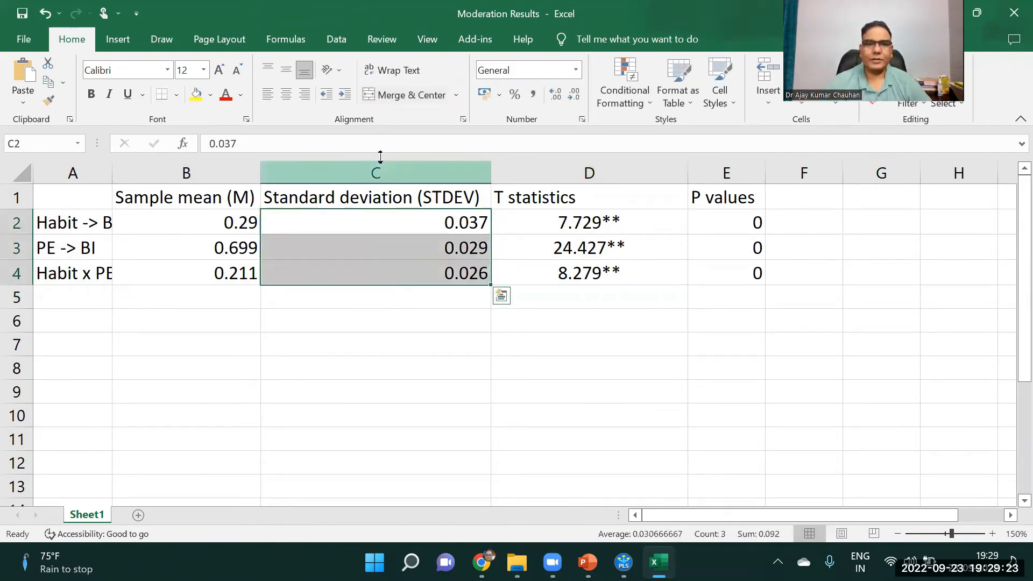
{"action": "left_click", "coordinate": [394, 96]}
{"action": "left_click", "coordinate": [487, 324]}
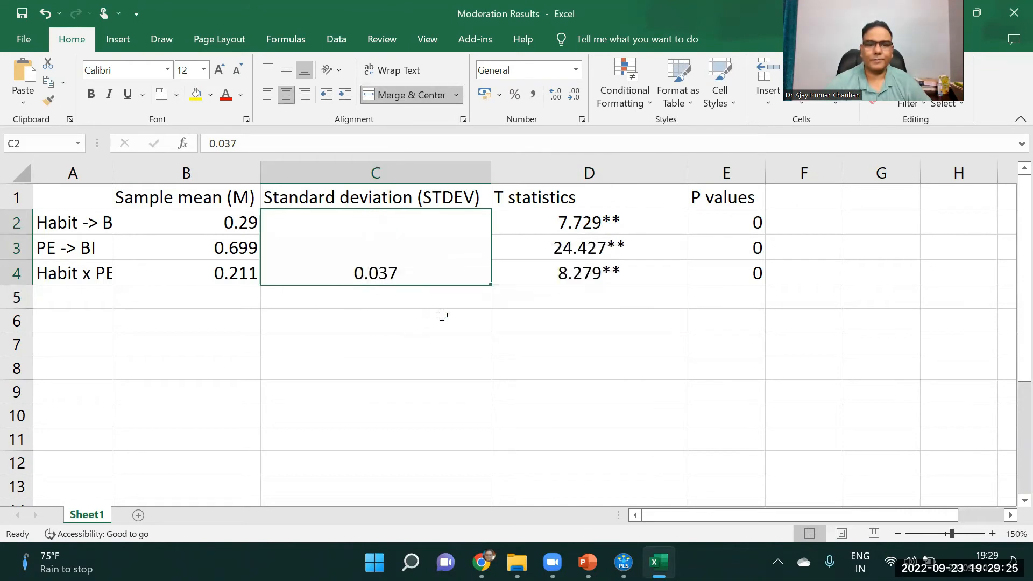
{"action": "left_click", "coordinate": [383, 336]}
{"action": "key", "text": "ctrl+z"}
{"action": "left_click", "coordinate": [346, 346]}
Step: Center the standard deviation values in C2:C4 and rename the header in C1 to SE
{"action": "left_click_drag", "start_coordinate": [387, 221], "coordinate": [380, 275]}
{"action": "left_click", "coordinate": [285, 95]}
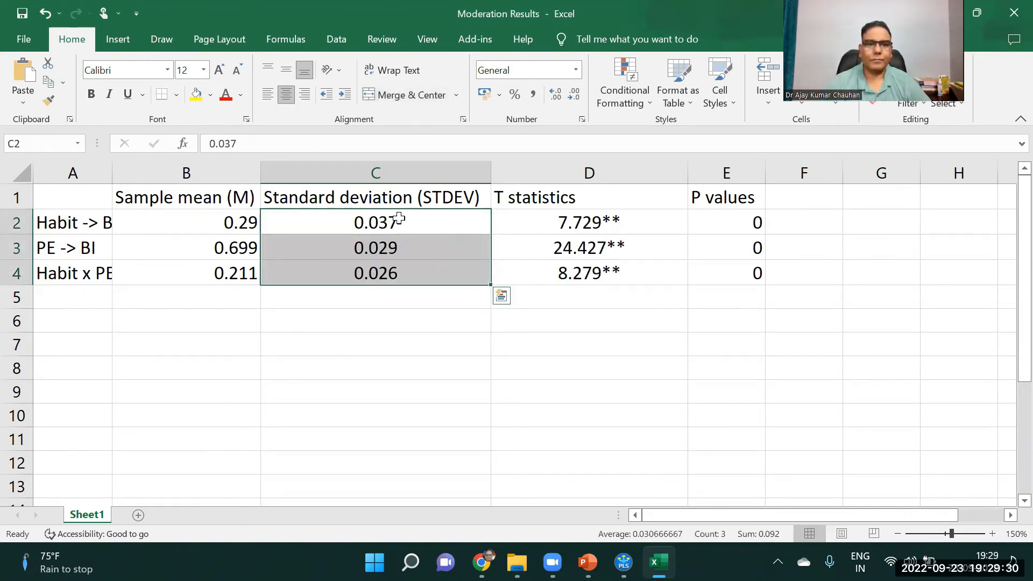
{"action": "left_click", "coordinate": [344, 199]}
{"action": "left_click_drag", "start_coordinate": [347, 143], "coordinate": [206, 143]}
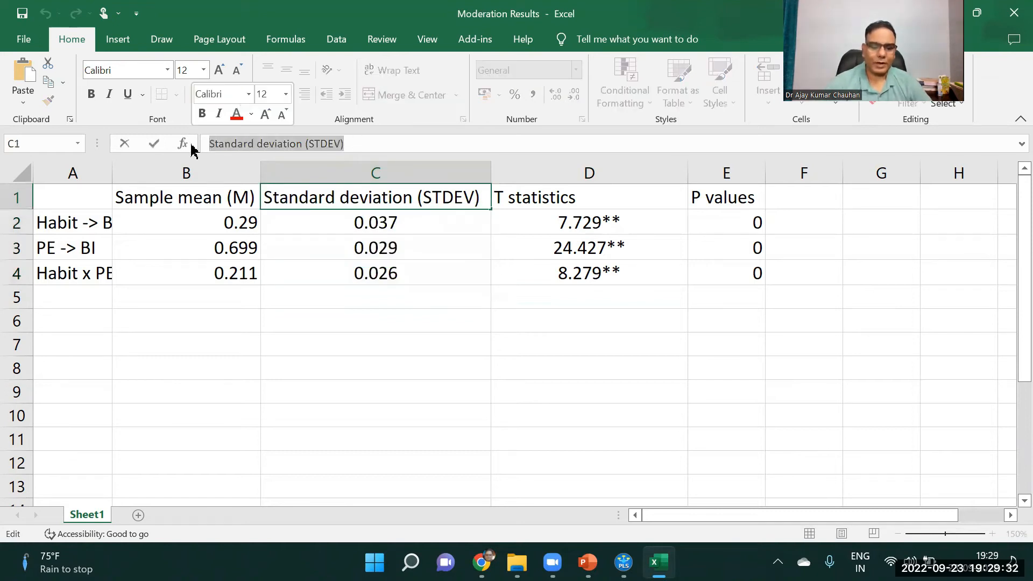
{"action": "type", "text": "SE"}
{"action": "key", "text": "Return"}
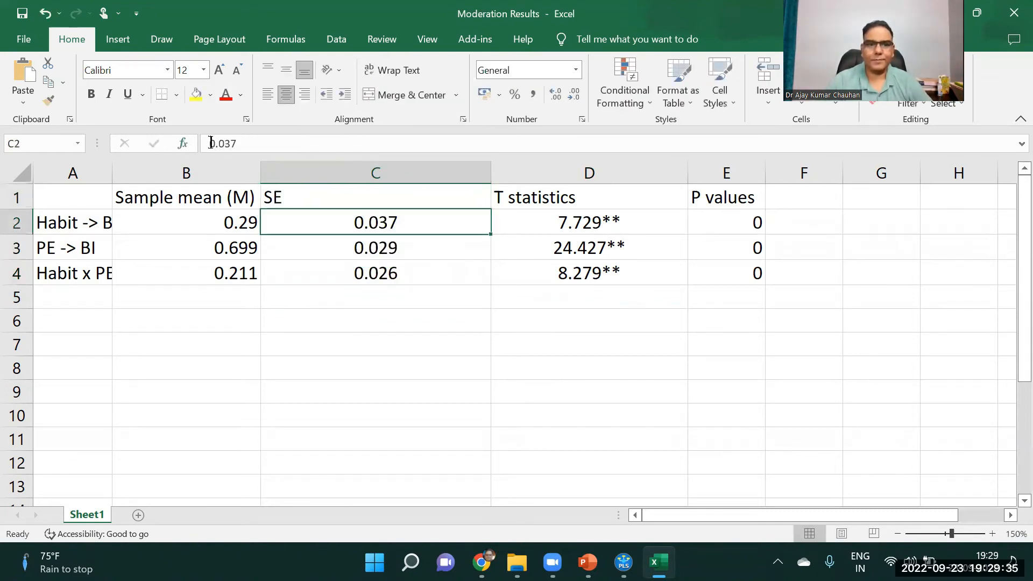
Step: Rename the header in B1 to Path Coeff and center the contents of B1:D4
{"action": "left_click", "coordinate": [205, 202]}
{"action": "type", "text": "P"}
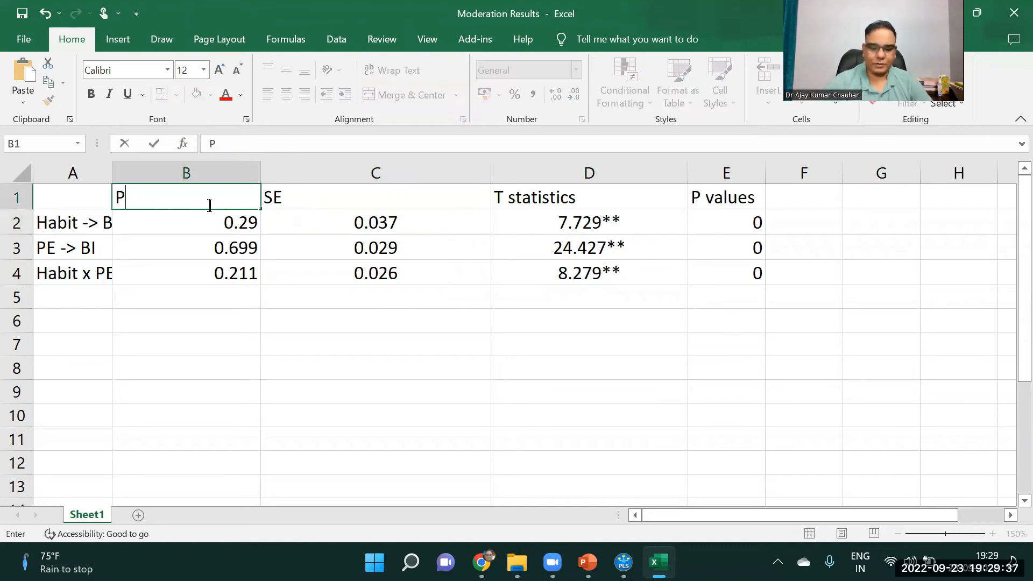
{"action": "type", "text": "ath Coeff"}
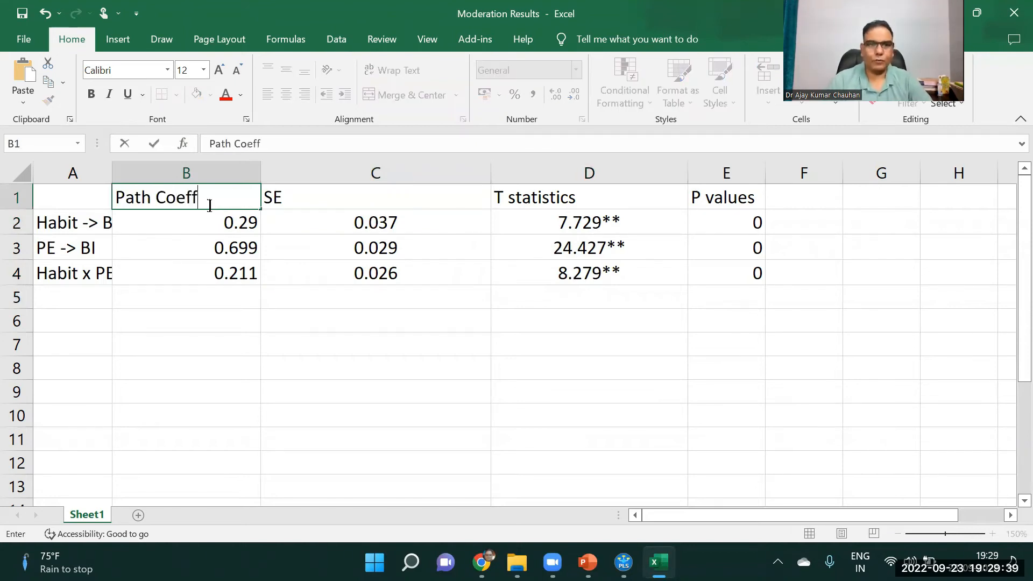
{"action": "left_click", "coordinate": [196, 316]}
{"action": "left_click", "coordinate": [197, 207]}
{"action": "left_click", "coordinate": [576, 272], "text": "shift"}
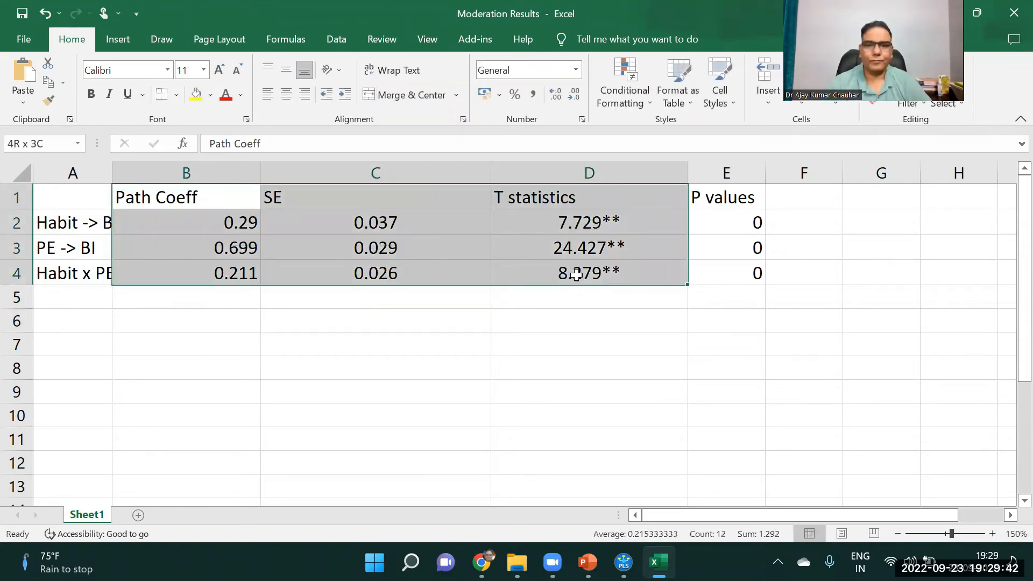
{"action": "left_click", "coordinate": [286, 94]}
{"action": "left_click", "coordinate": [377, 352]}
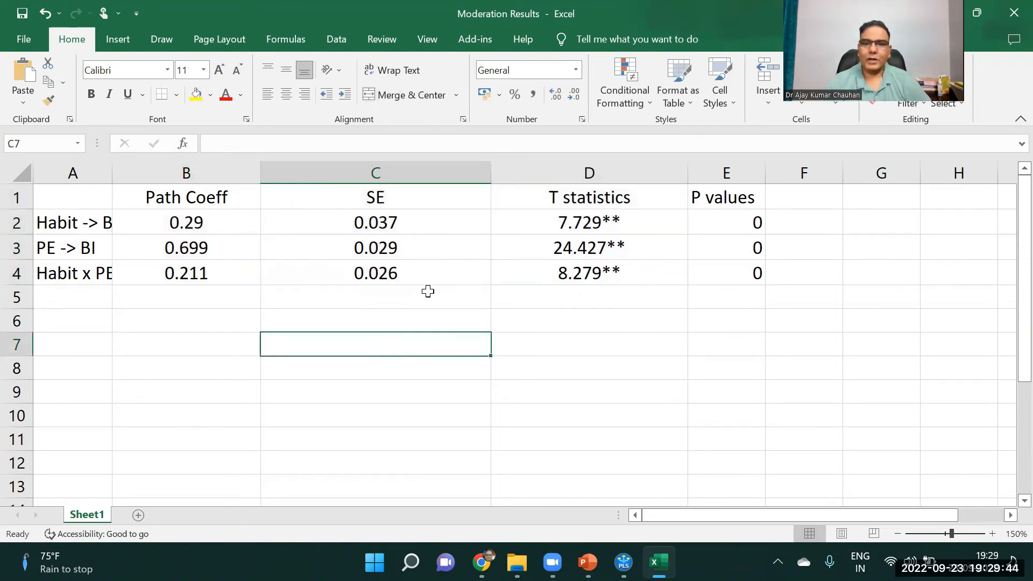
Step: Narrow the SE and Path Coeff columns and widen column A so the full path labels fit
{"action": "left_click_drag", "start_coordinate": [491, 171], "coordinate": [432, 172]}
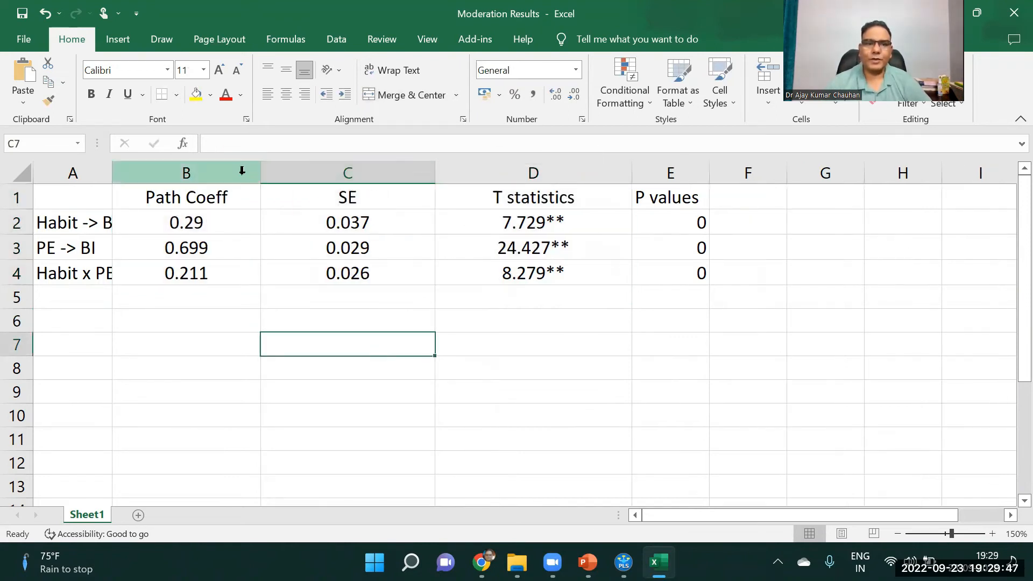
{"action": "left_click_drag", "start_coordinate": [260, 170], "coordinate": [241, 171]}
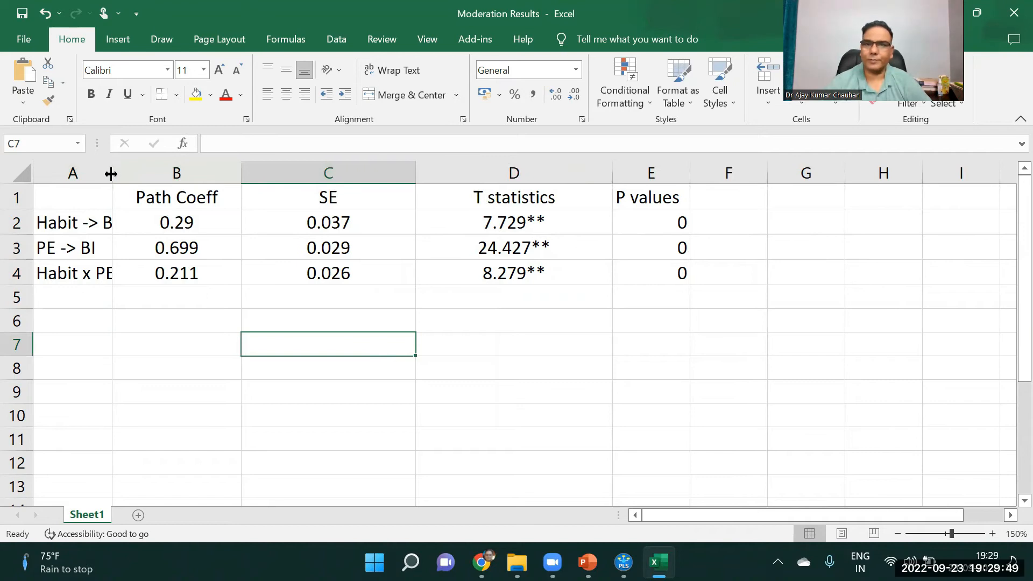
{"action": "left_click_drag", "start_coordinate": [108, 172], "coordinate": [162, 172]}
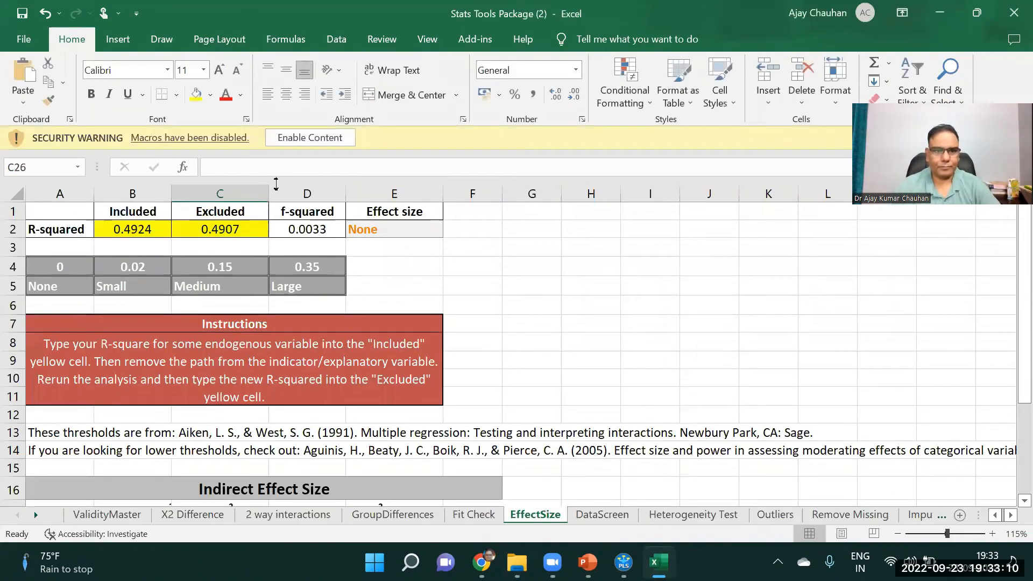
Step: Enable the macro content of the Stats Tools Package workbook and open its 2 way interactions sheet
{"action": "left_click", "coordinate": [311, 138]}
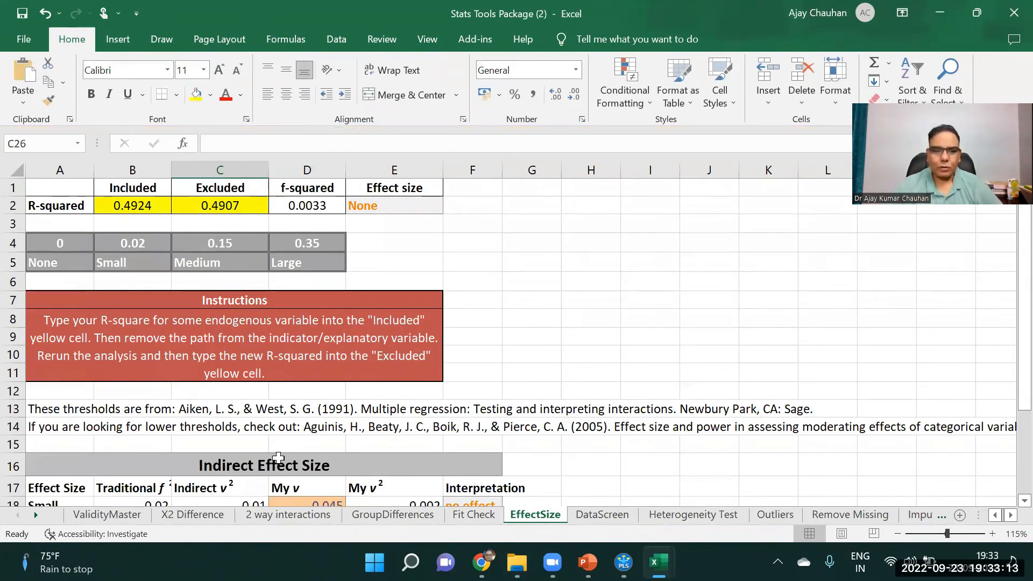
{"action": "left_click", "coordinate": [278, 518]}
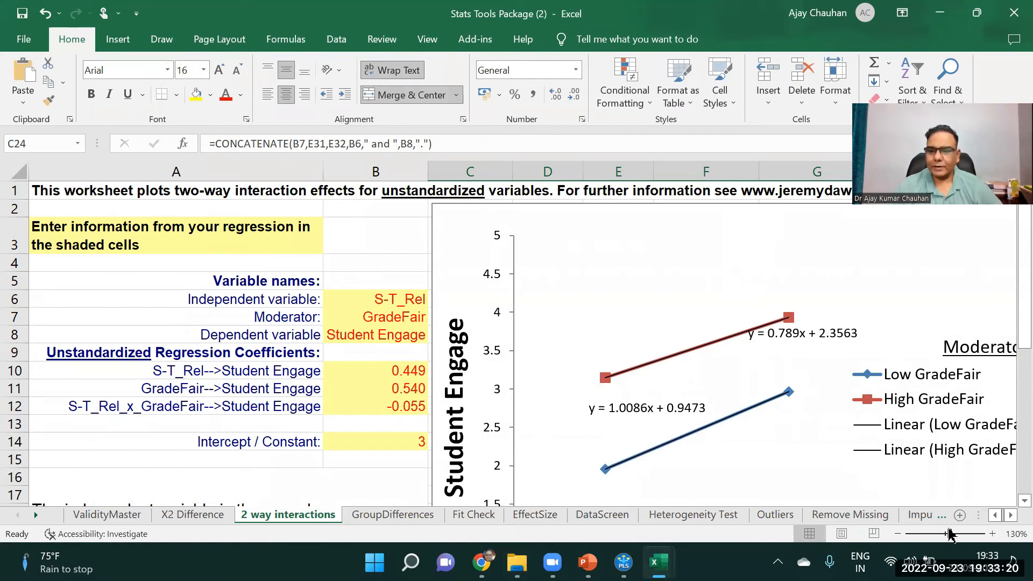
{"action": "left_click_drag", "start_coordinate": [950, 533], "coordinate": [944, 533]}
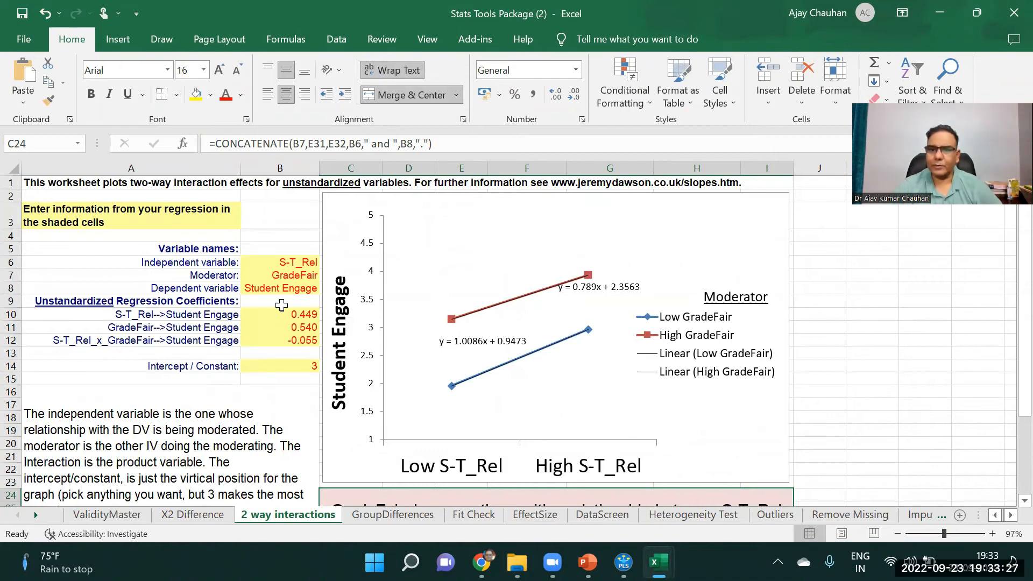
Step: Check the bootstrapped path coefficients in SmartPLS, and capture a screen snip of A1:B4 in Excel's Moderation Results workbook
{"action": "left_click", "coordinate": [624, 562]}
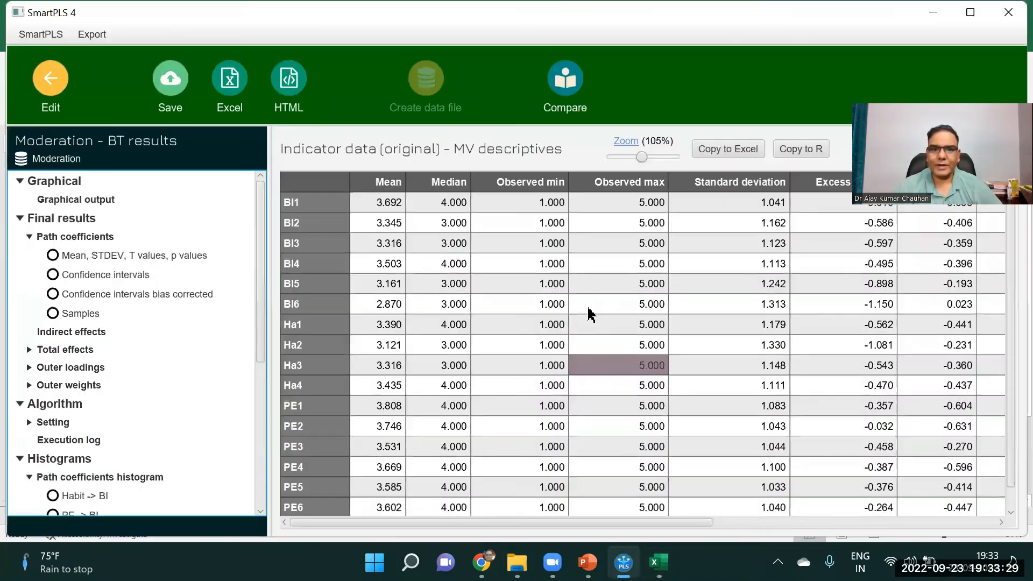
{"action": "left_click", "coordinate": [183, 260]}
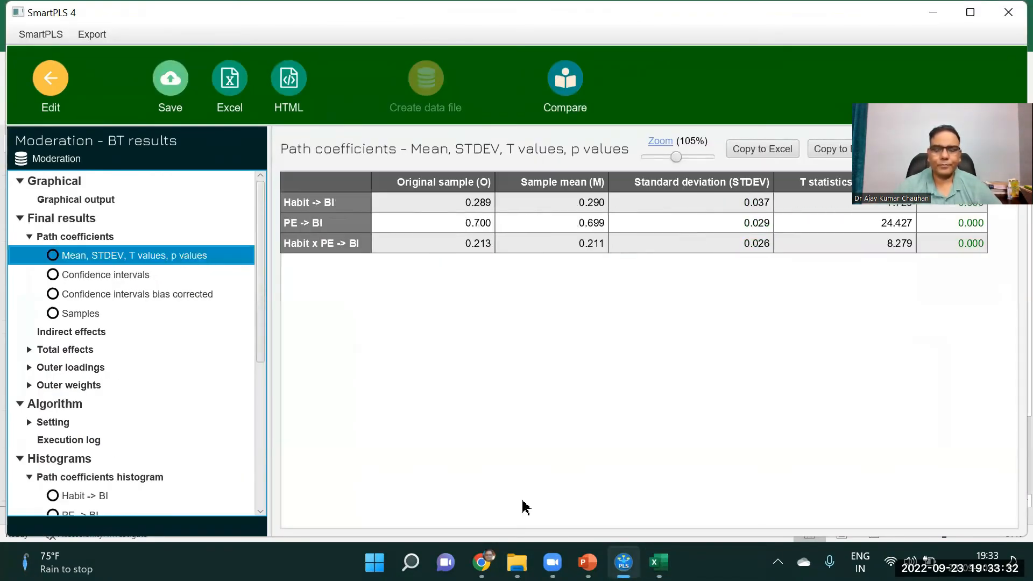
{"action": "left_click", "coordinate": [659, 563]}
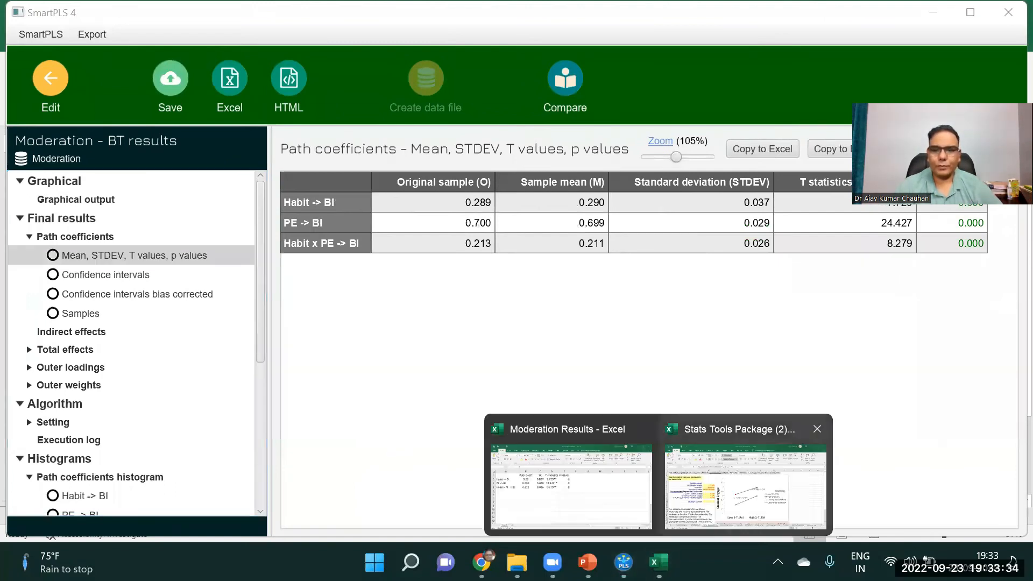
{"action": "left_click", "coordinate": [571, 481]}
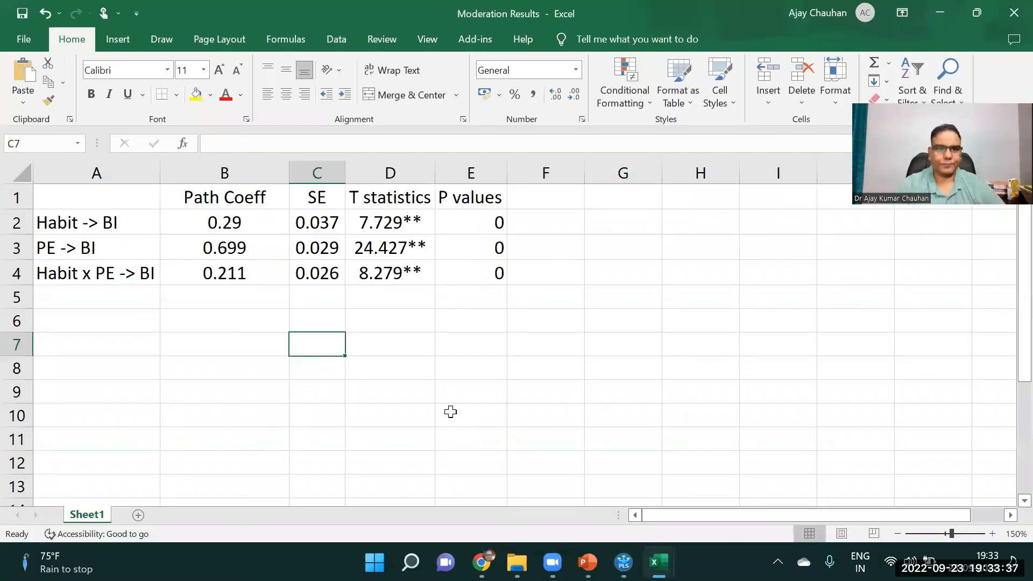
{"action": "key", "text": "super+shift+s"}
{"action": "left_click_drag", "start_coordinate": [34, 184], "coordinate": [276, 291]}
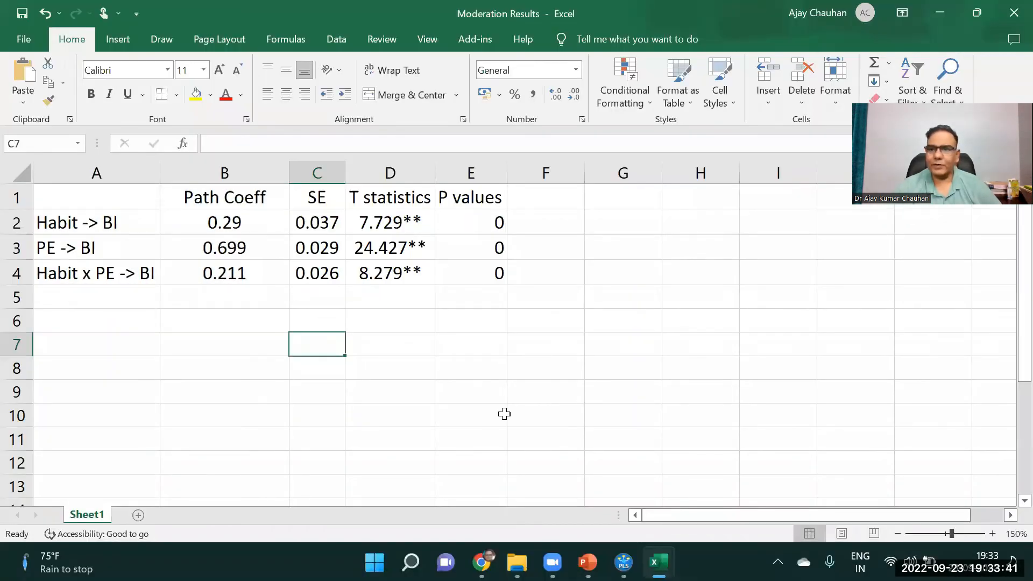
Step: Switch to the Stats Tools Package workbook and paste the captured coefficients snip beside the interaction chart
{"action": "left_click", "coordinate": [659, 562]}
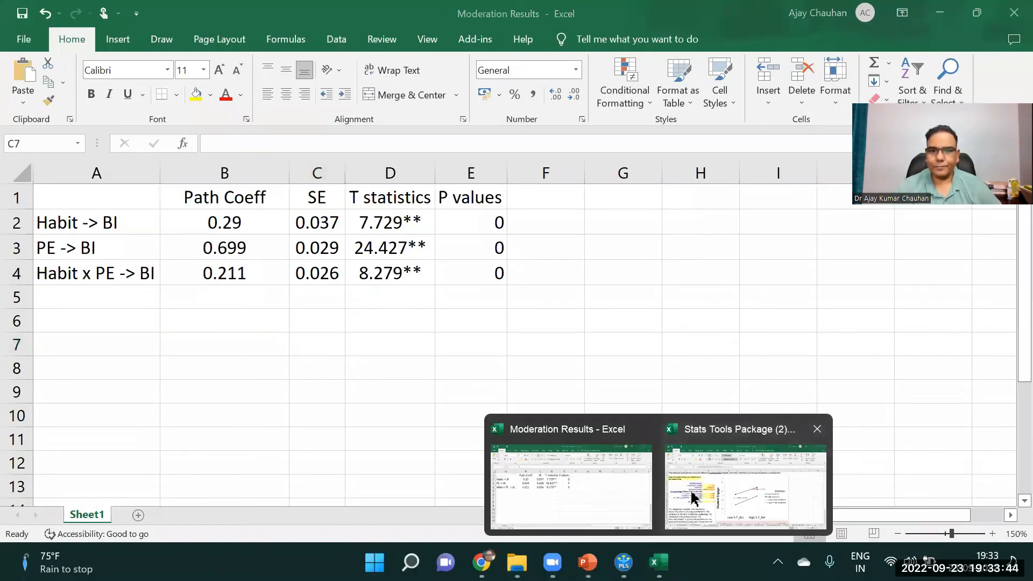
{"action": "left_click", "coordinate": [745, 484]}
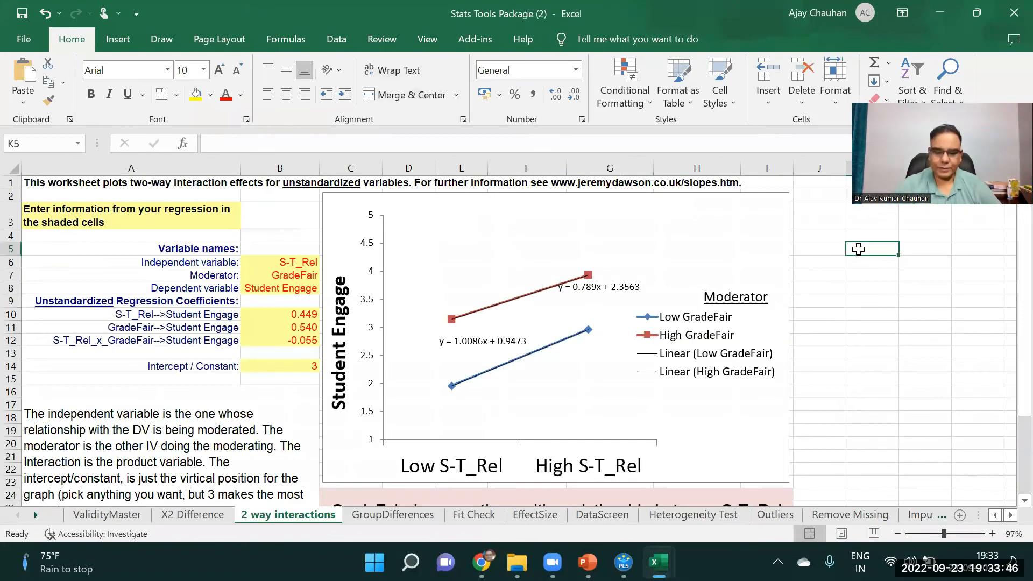
{"action": "left_click", "coordinate": [854, 248]}
{"action": "key", "text": "ctrl+v"}
{"action": "left_click_drag", "start_coordinate": [887, 296], "coordinate": [831, 252]}
Step: Name the independent variable Performance Expectancy in cell B6 of the 2 way interactions sheet
{"action": "left_click", "coordinate": [273, 260]}
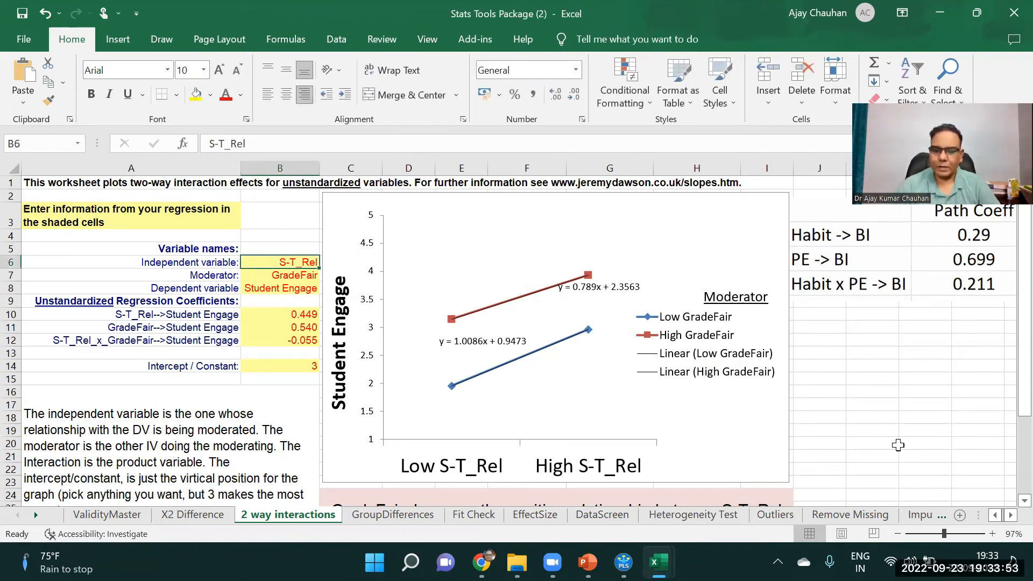
{"action": "type", "text": "P"}
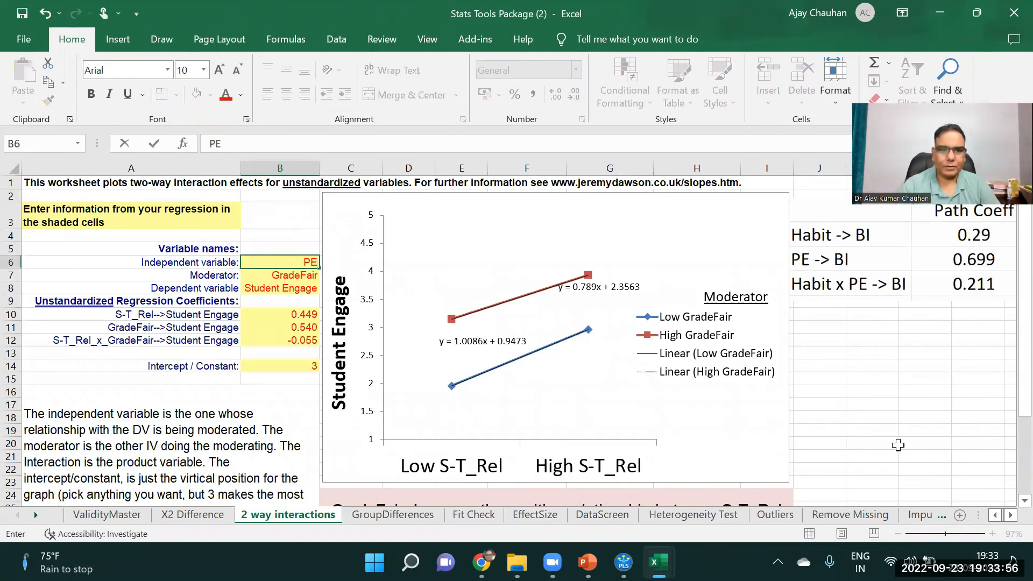
{"action": "type", "text": "erforma"}
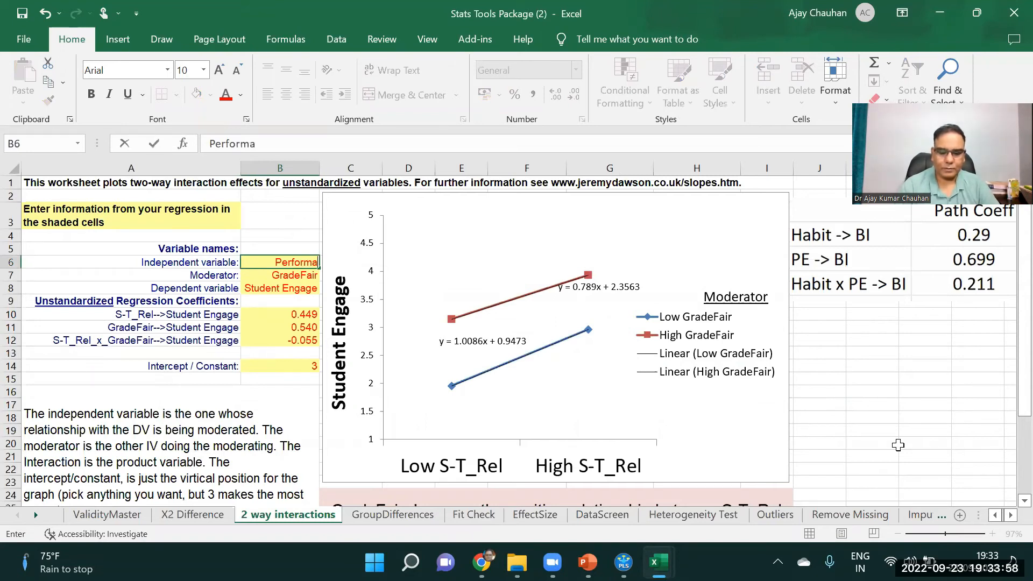
{"action": "type", "text": "nce Exp"}
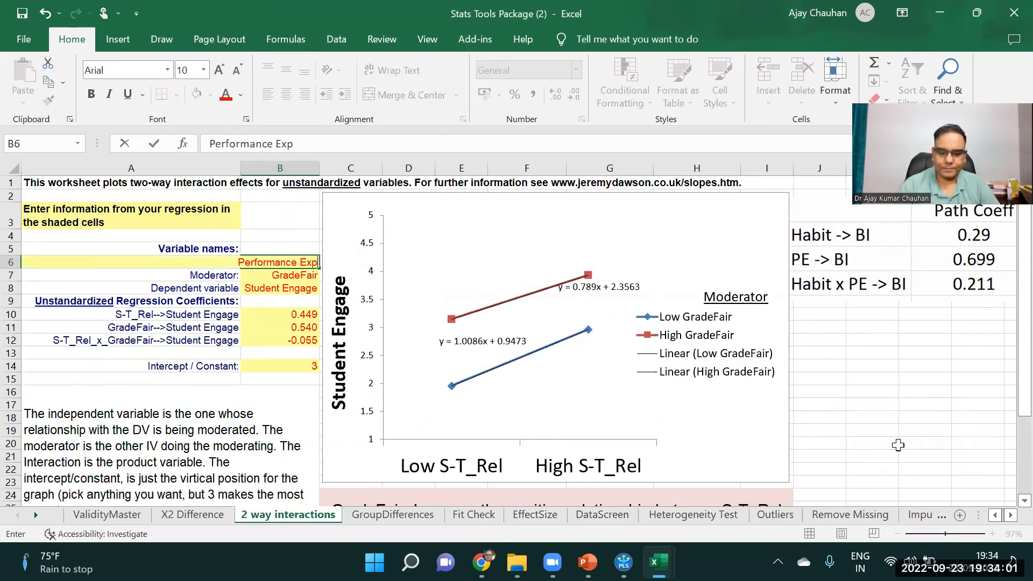
{"action": "type", "text": "ectancy"}
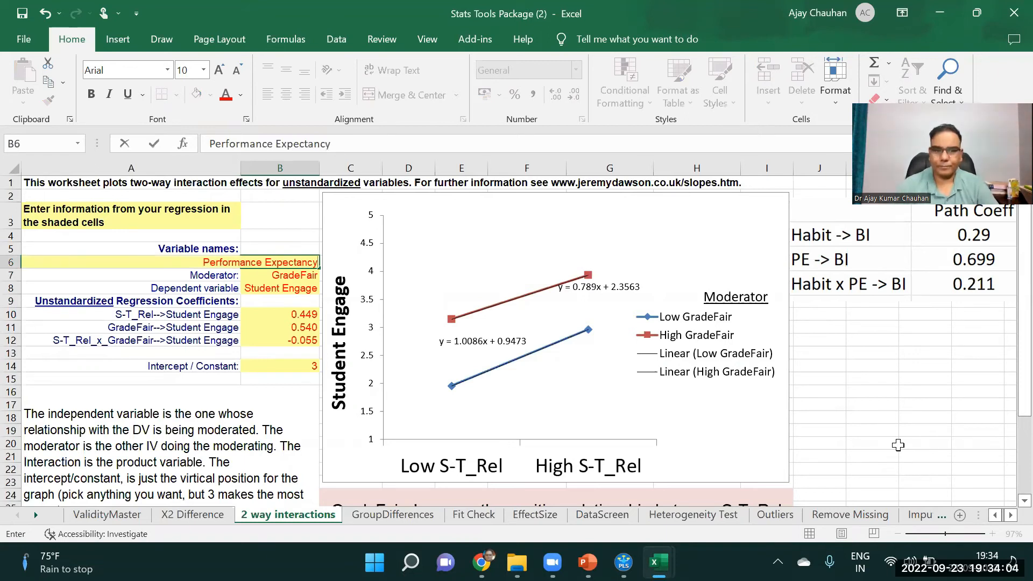
{"action": "key", "text": "Return"}
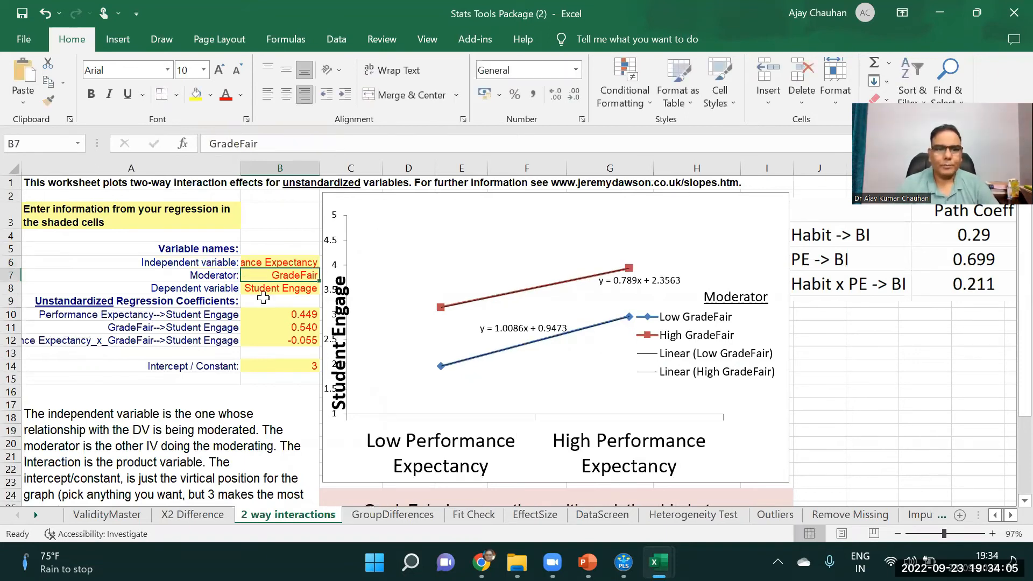
Step: Name the moderator Habit and the dependent variable Behavioural Intention in cells B7 and B8
{"action": "type", "text": "Hab"}
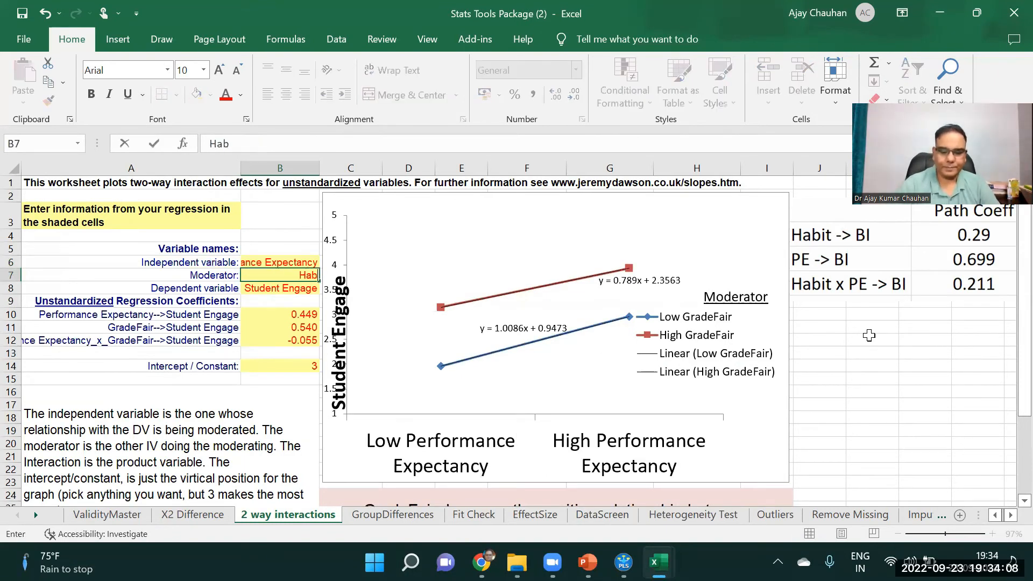
{"action": "type", "text": "it"}
{"action": "key", "text": "Return"}
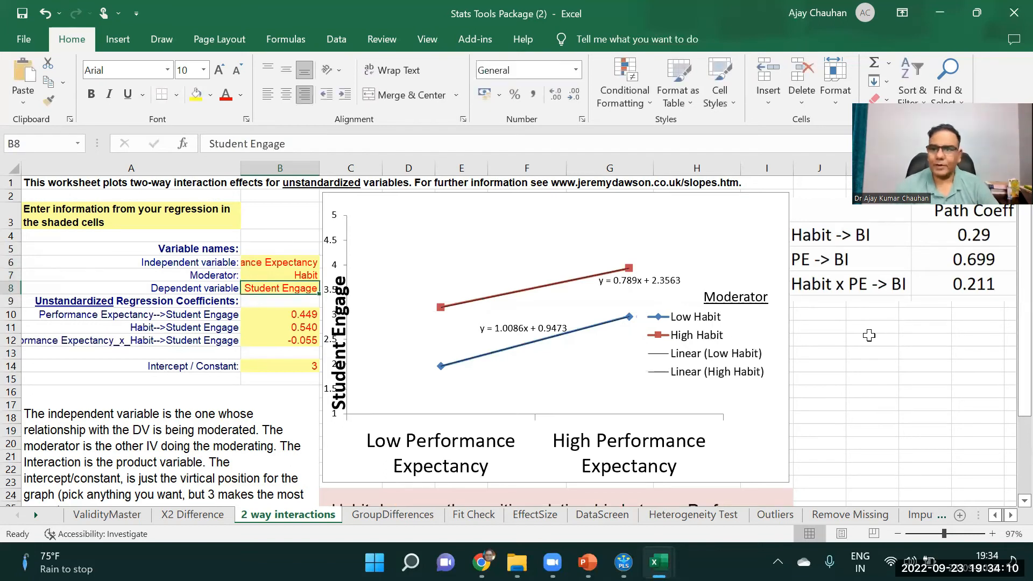
{"action": "type", "text": "Be"}
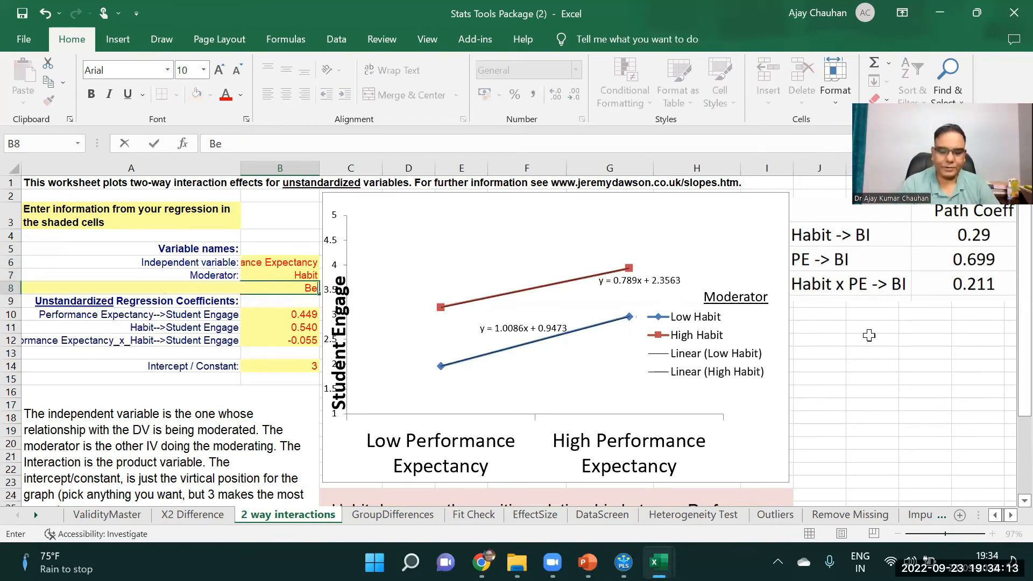
{"action": "type", "text": "haviour"}
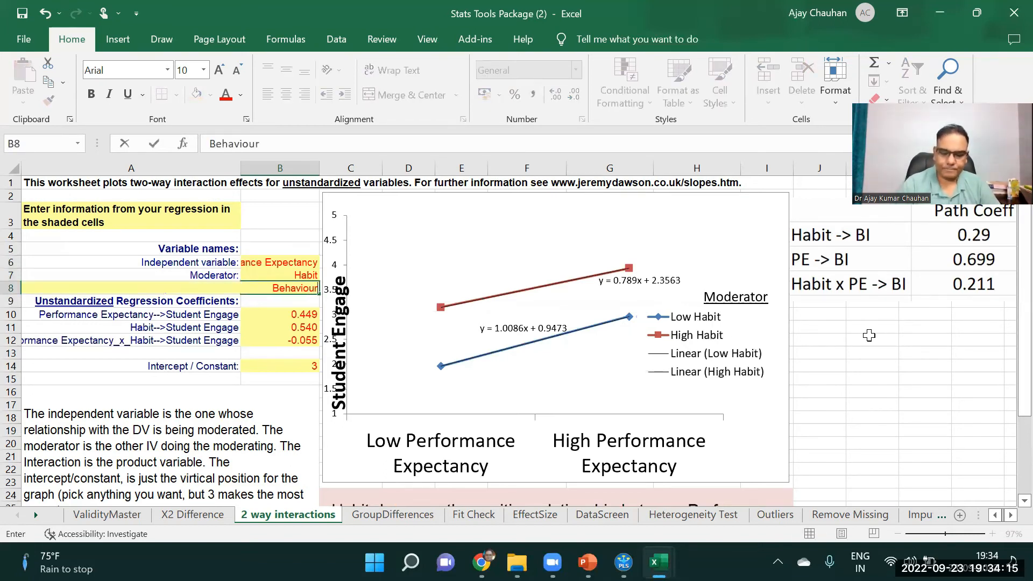
{"action": "type", "text": "al Intention"}
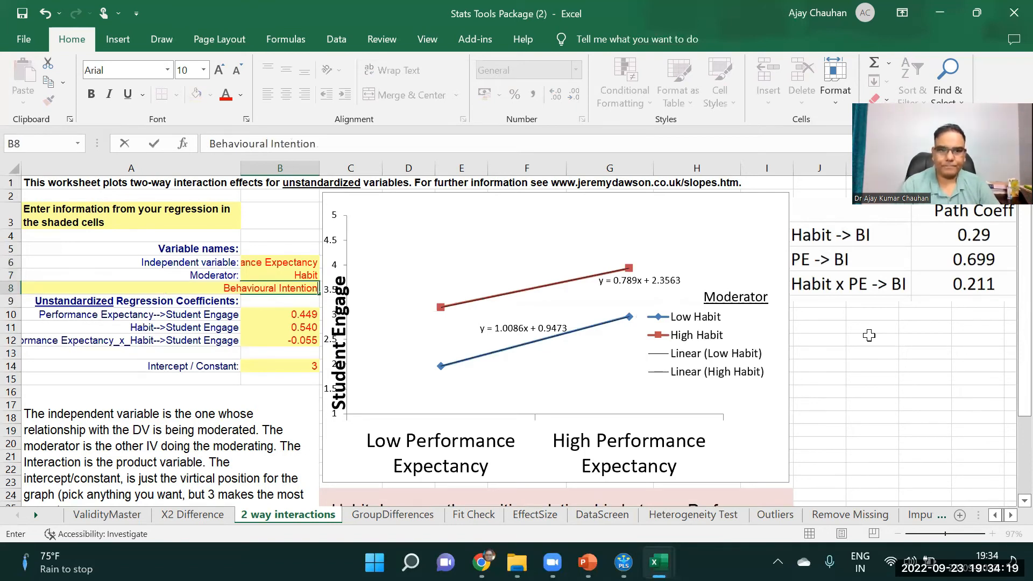
{"action": "key", "text": "Return"}
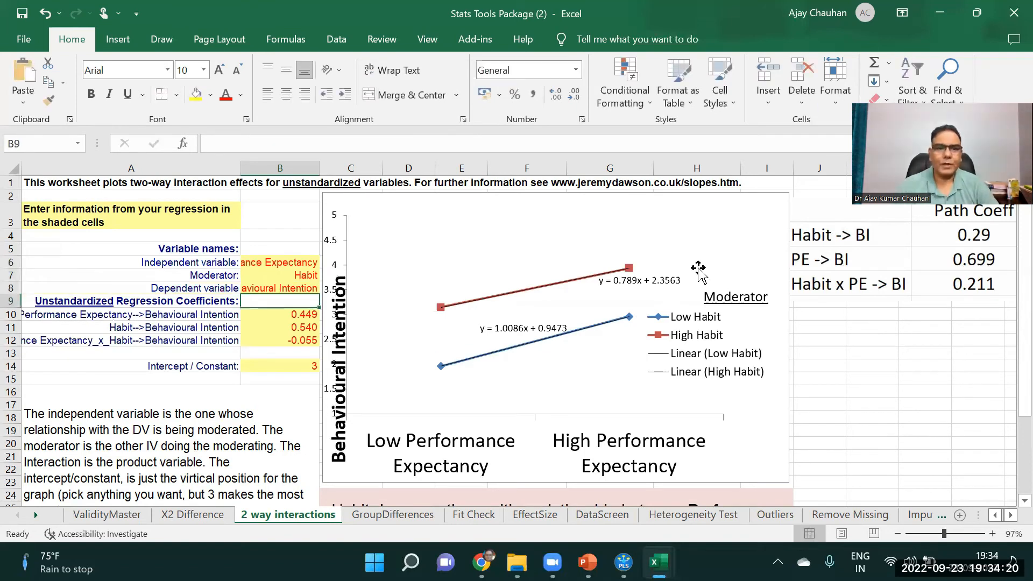
Step: Fit column B to its variable names and move the coefficients picture closer, over the chart's right edge
{"action": "double_click", "coordinate": [320, 168]}
{"action": "left_click_drag", "start_coordinate": [344, 314], "coordinate": [345, 342]}
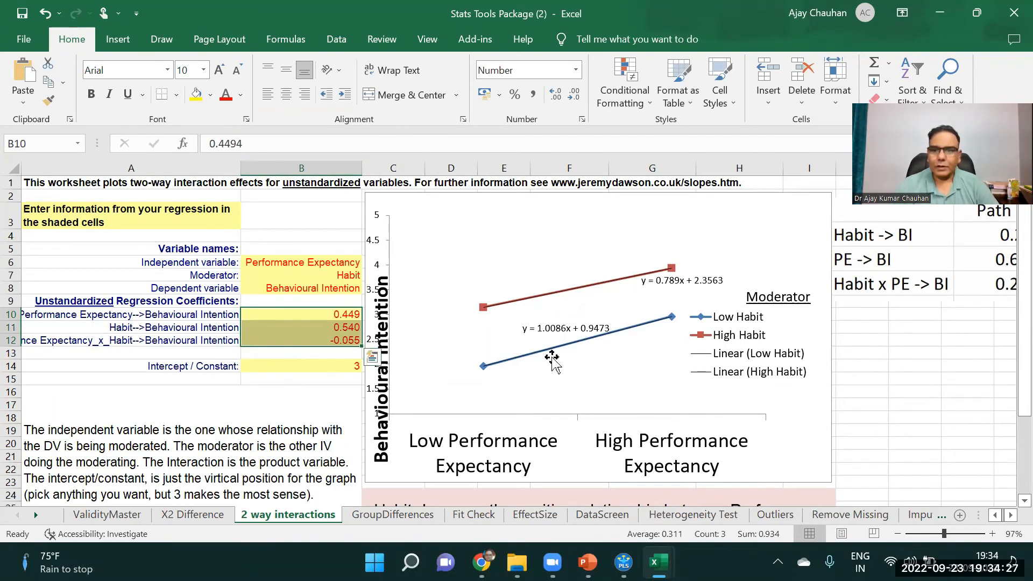
{"action": "left_click_drag", "start_coordinate": [918, 244], "coordinate": [755, 246]}
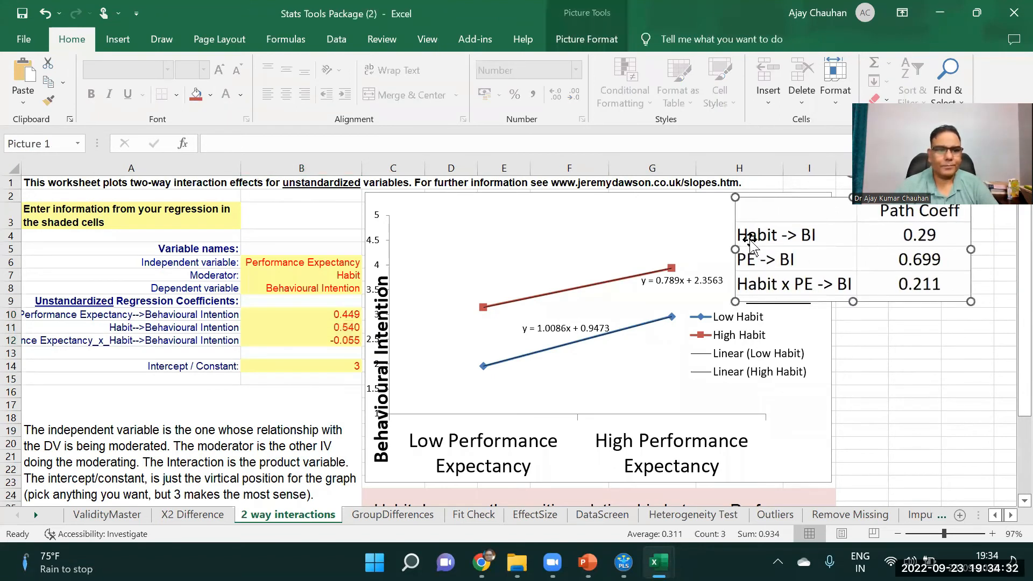
Step: Set the Habit to Behavioural Intention coefficient to 0.29 and the Performance Expectancy to Behavioural Intention coefficient to 0.699
{"action": "left_click", "coordinate": [352, 328]}
{"action": "type", "text": "0.29"}
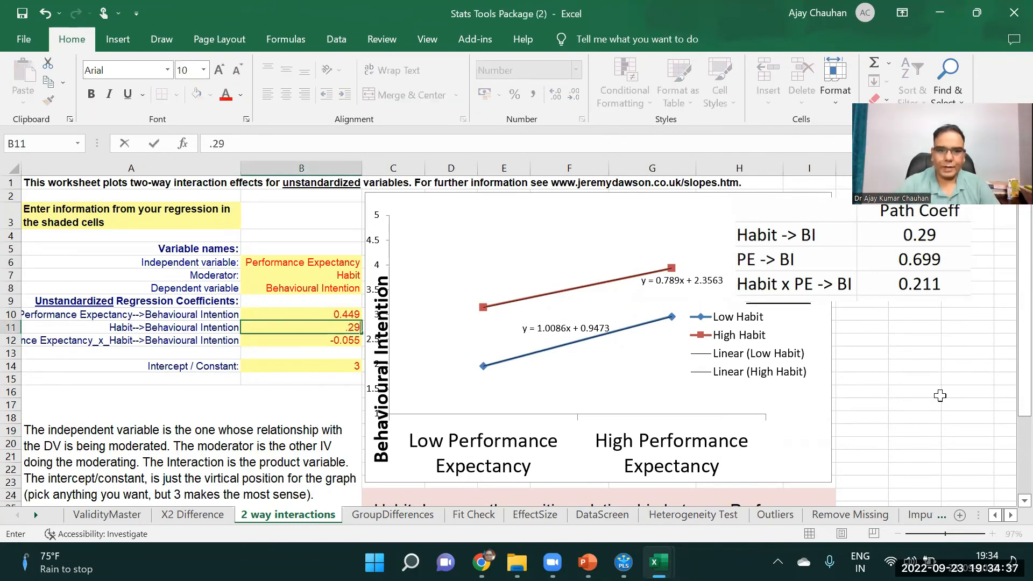
{"action": "key", "text": "Return"}
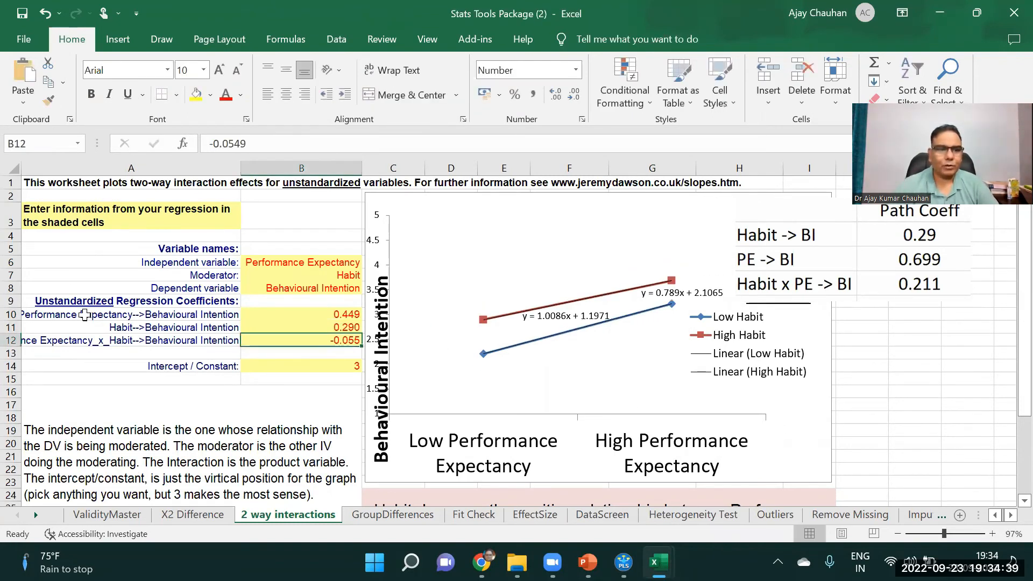
{"action": "left_click", "coordinate": [84, 314]}
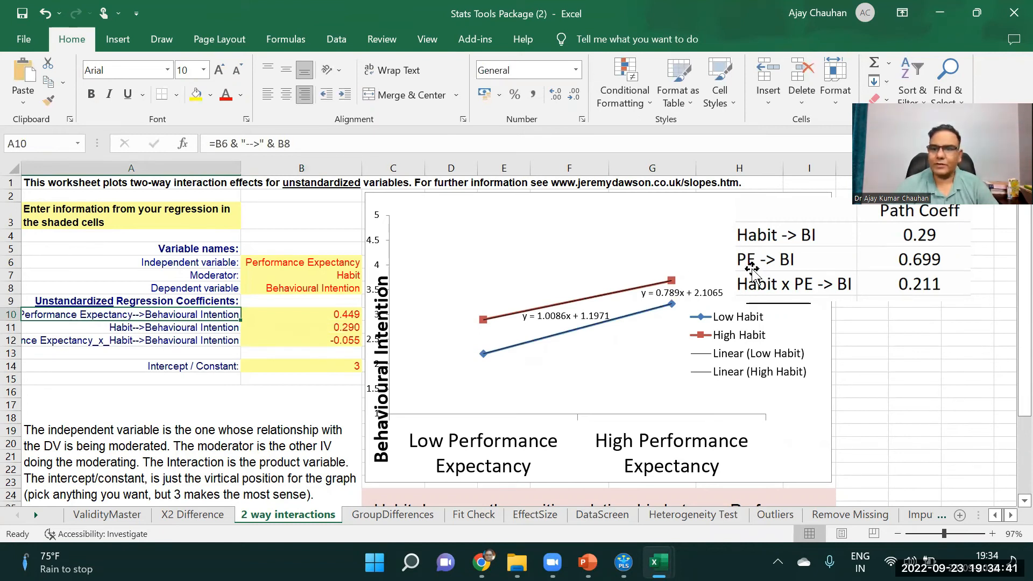
{"action": "left_click", "coordinate": [353, 314]}
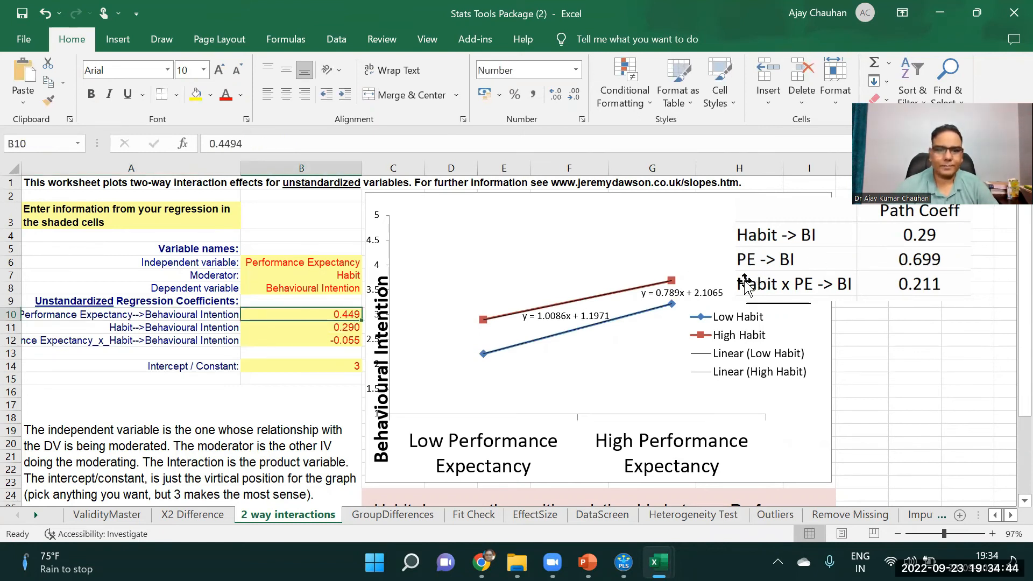
{"action": "type", "text": "."}
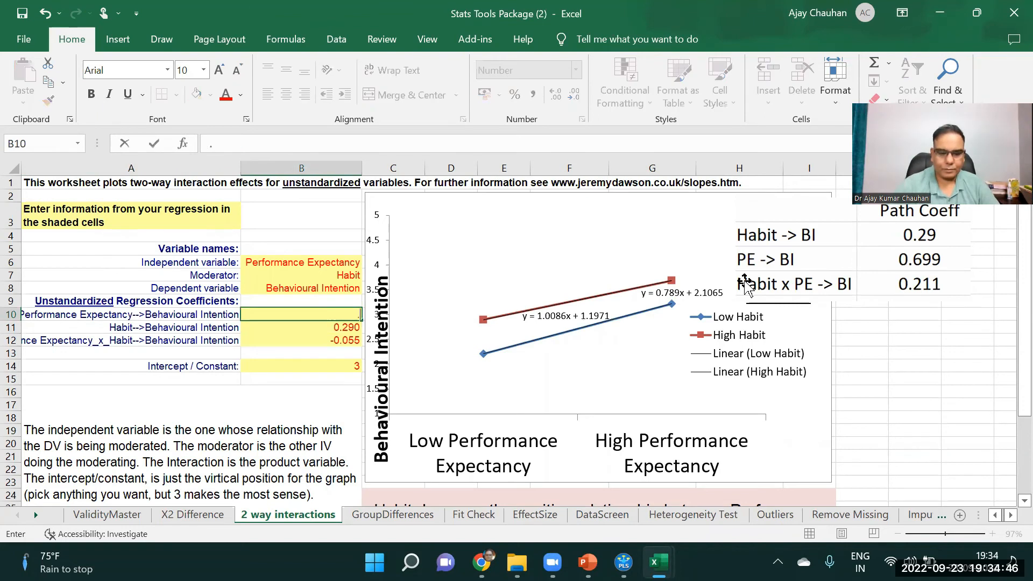
{"action": "type", "text": "699"}
{"action": "key", "text": "Return"}
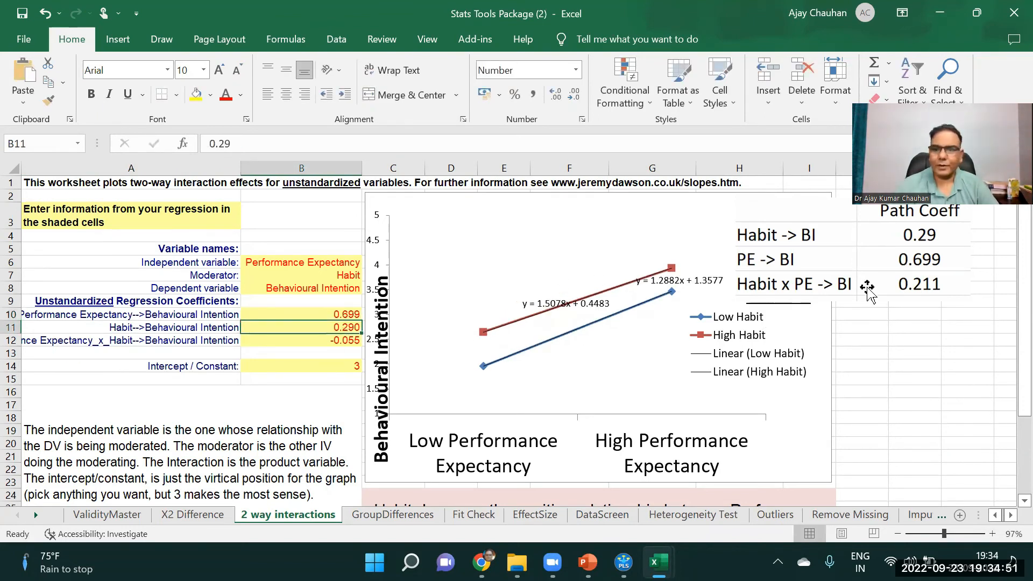
Step: Set the coefficient of the Performance Expectancy x Habit interaction to 0.211 in cell B12
{"action": "key", "text": "Return"}
{"action": "type", "text": ".2"}
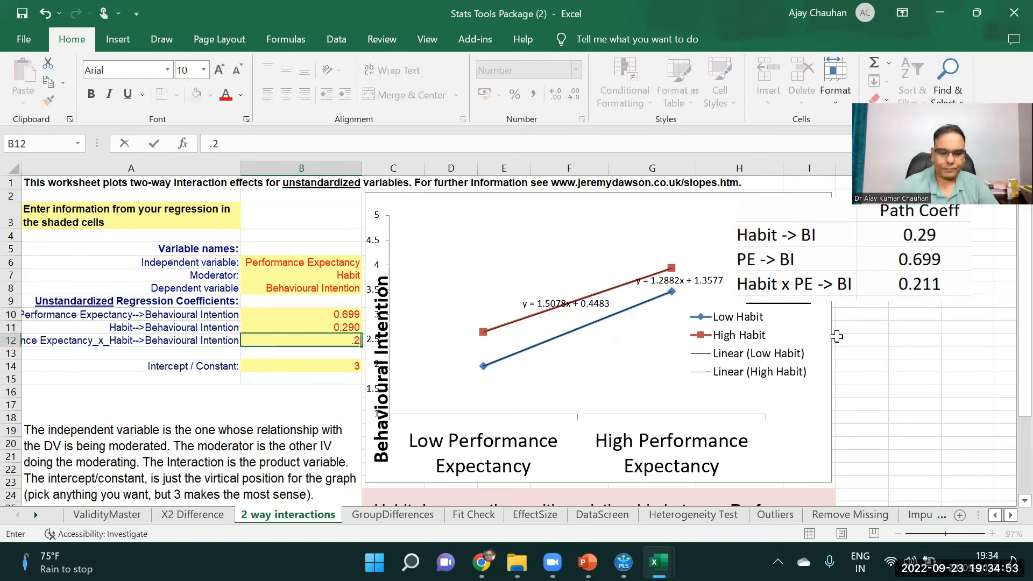
{"action": "type", "text": "11"}
{"action": "key", "text": "Return"}
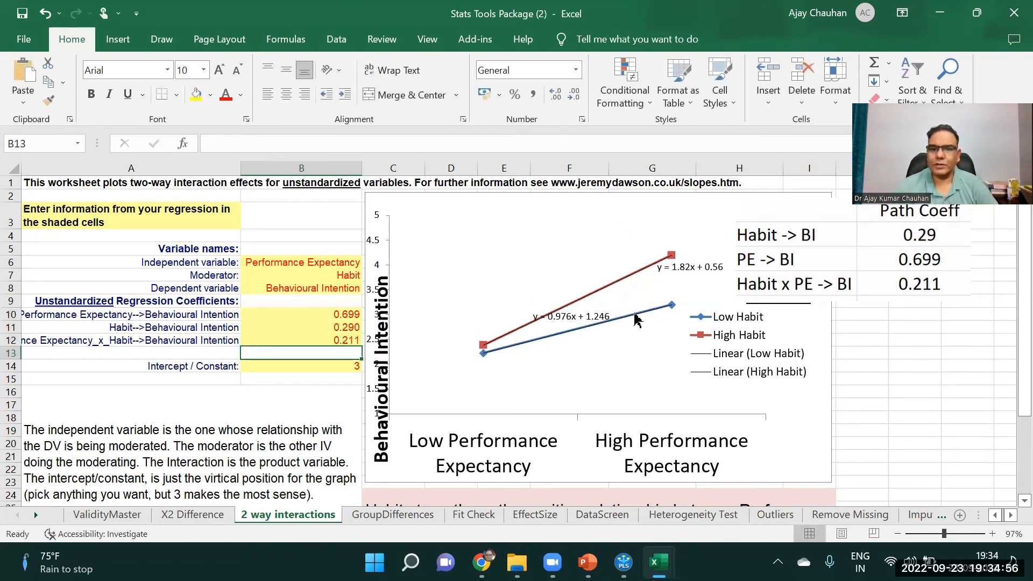
Step: Copy the two-way interaction chart and paste it into the Moderation Results workbook
{"action": "left_click", "coordinate": [428, 225]}
{"action": "right_click", "coordinate": [421, 205]}
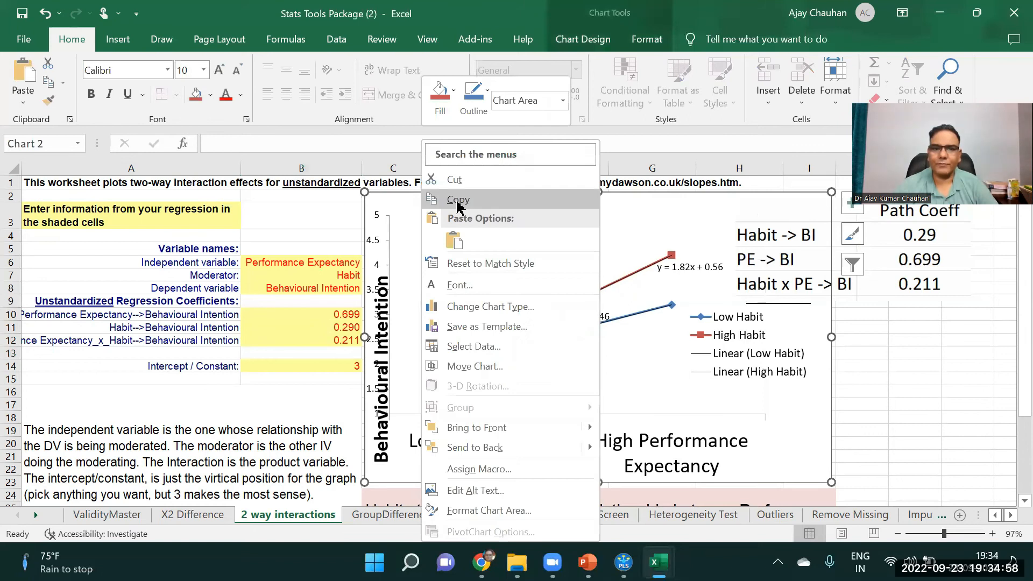
{"action": "left_click", "coordinate": [458, 200]}
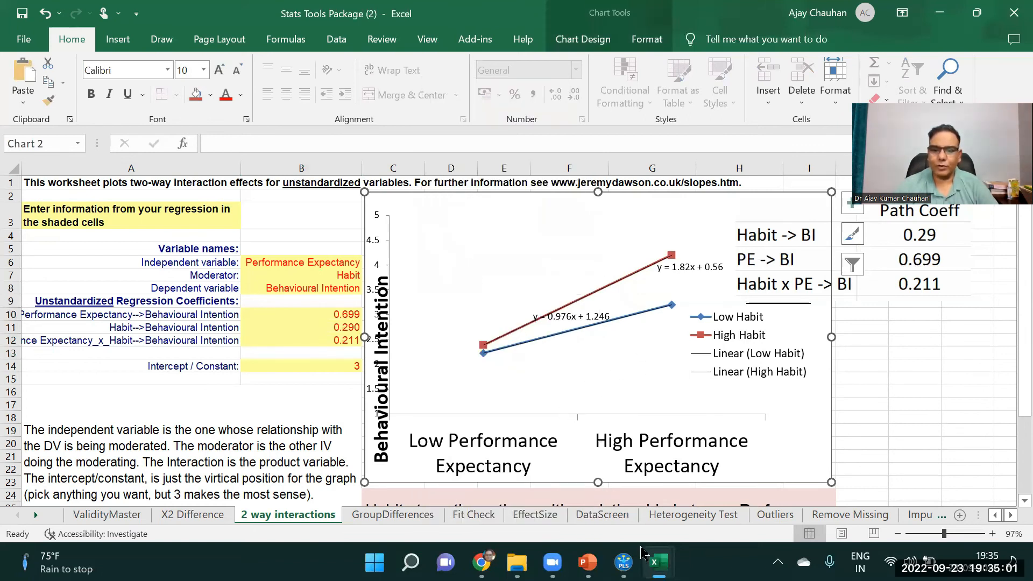
{"action": "mouse_move", "coordinate": [657, 561]}
{"action": "left_click", "coordinate": [571, 473]}
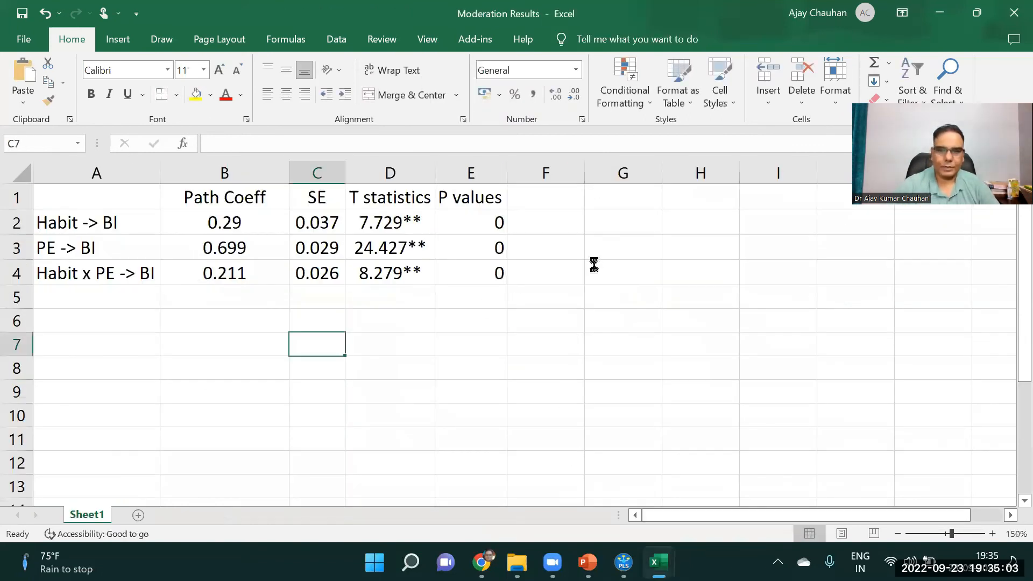
{"action": "key", "text": "ctrl+v"}
Step: Shrink the pasted chart and place it beside the results table, from about column E's right part to column K
{"action": "left_click_drag", "start_coordinate": [595, 381], "coordinate": [573, 324]}
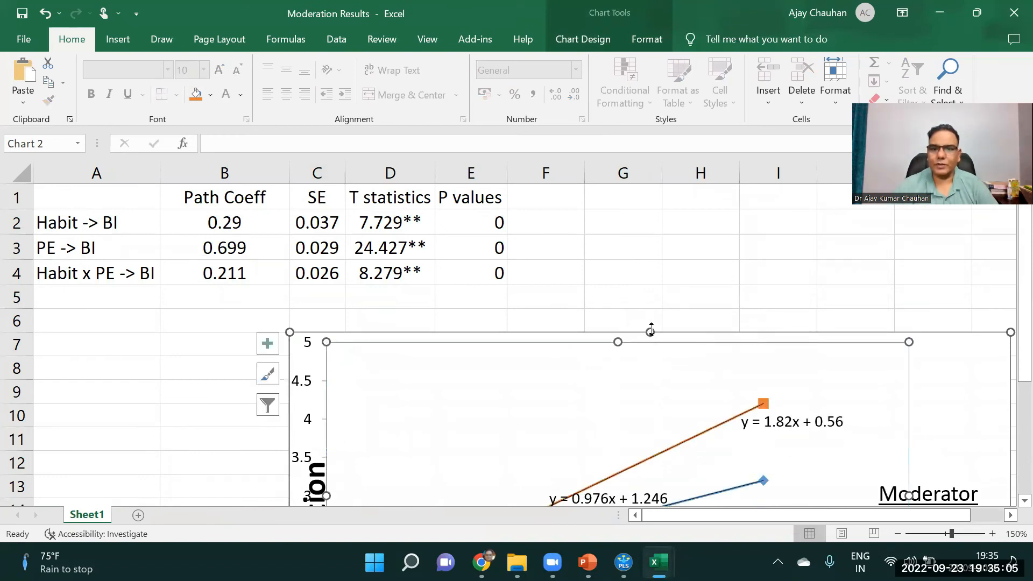
{"action": "key", "text": "ctrl+z"}
{"action": "left_click_drag", "start_coordinate": [649, 332], "coordinate": [645, 388]}
{"action": "left_click_drag", "start_coordinate": [1008, 317], "coordinate": [786, 412]}
{"action": "left_click_drag", "start_coordinate": [538, 218], "coordinate": [533, 296]}
{"action": "left_click_drag", "start_coordinate": [457, 319], "coordinate": [528, 205]}
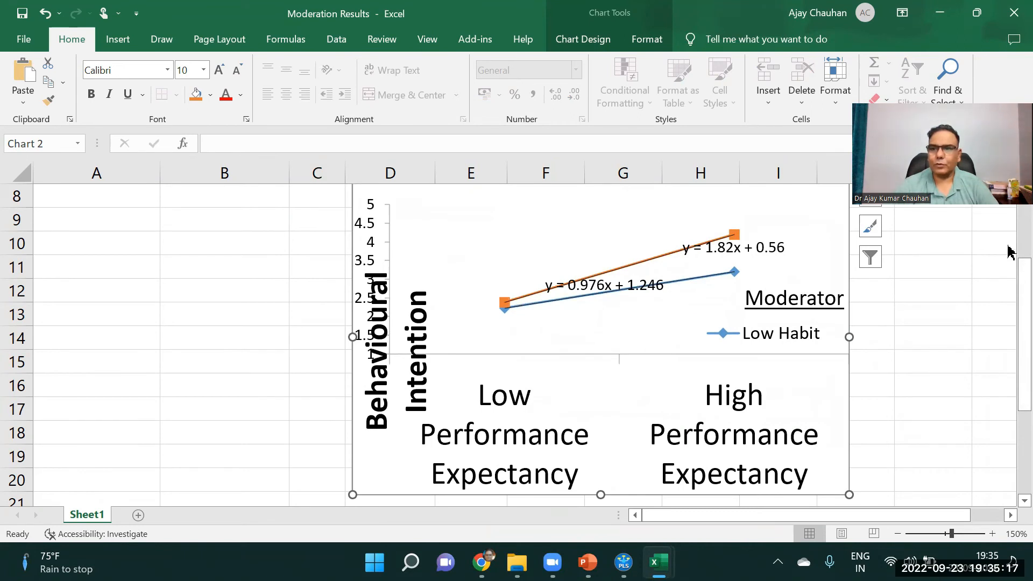
{"action": "scroll", "coordinate": [1009, 251], "scroll_direction": "up", "scroll_amount": 3}
{"action": "left_click_drag", "start_coordinate": [639, 374], "coordinate": [843, 240]}
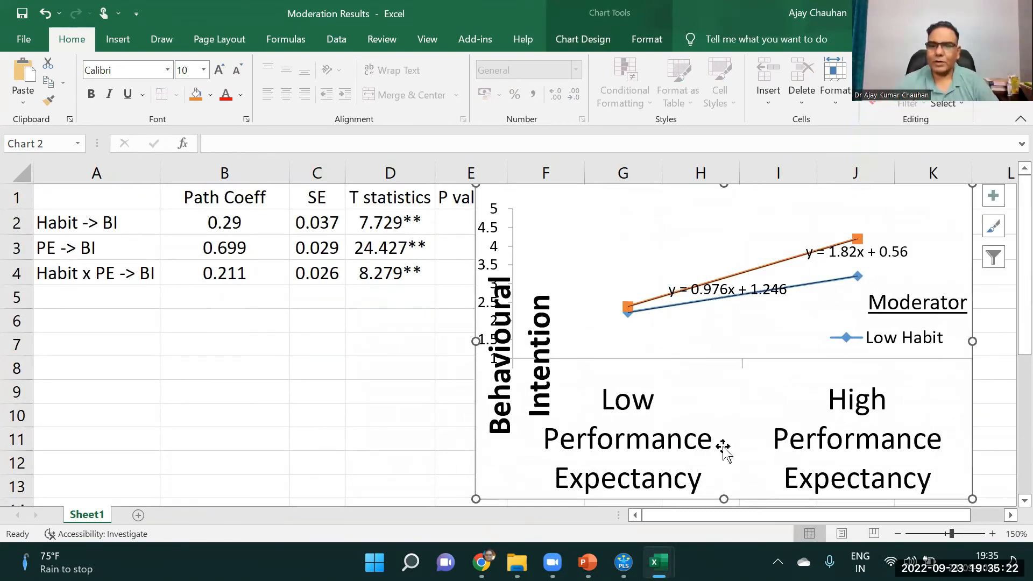
Step: Reduce the font size of the chart's Low and High Performance Expectancy axis labels to 14
{"action": "left_click", "coordinate": [636, 447]}
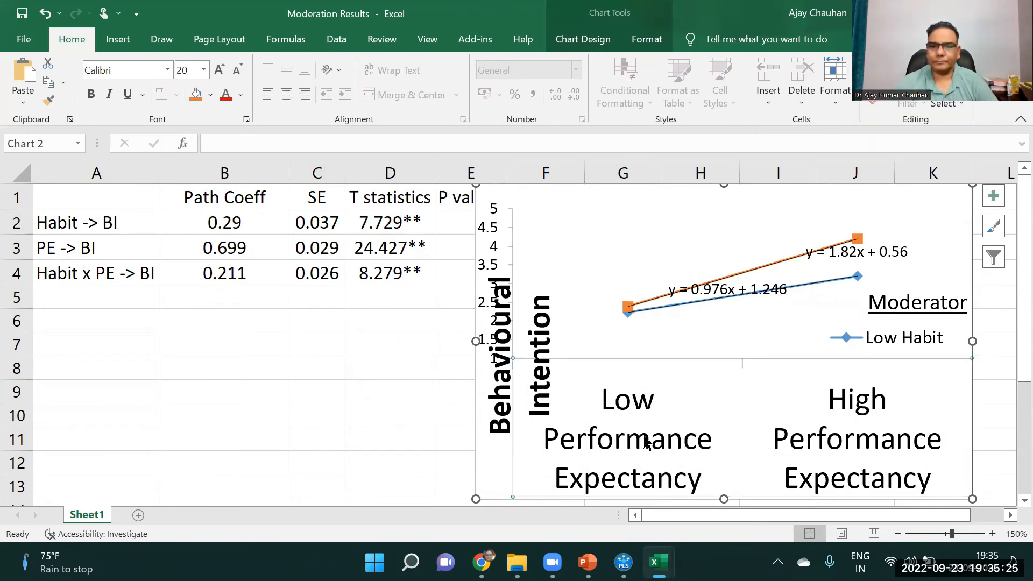
{"action": "left_click", "coordinate": [236, 70]}
{"action": "left_click", "coordinate": [237, 70]}
{"action": "left_click", "coordinate": [236, 70]}
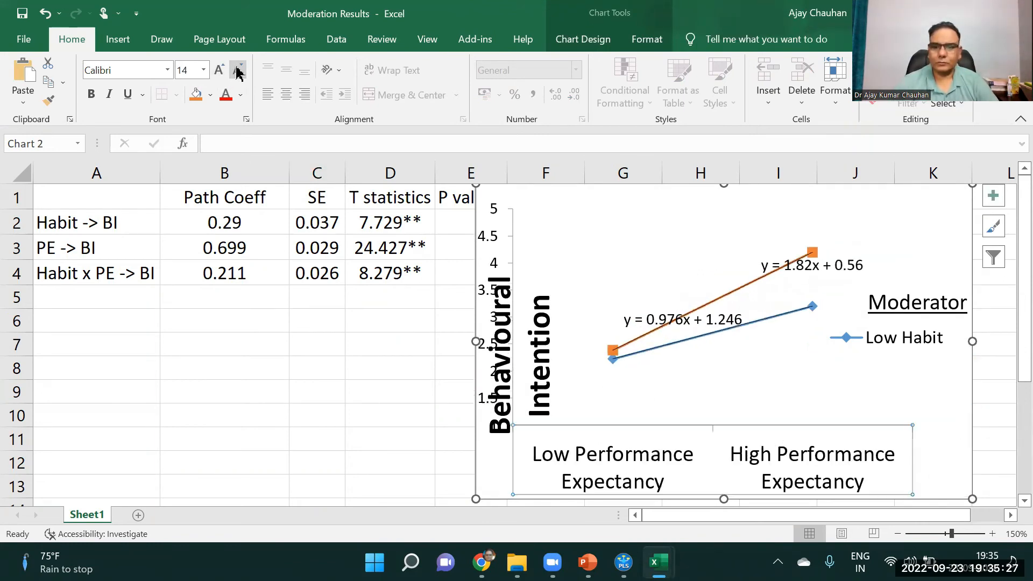
{"action": "left_click", "coordinate": [237, 70]}
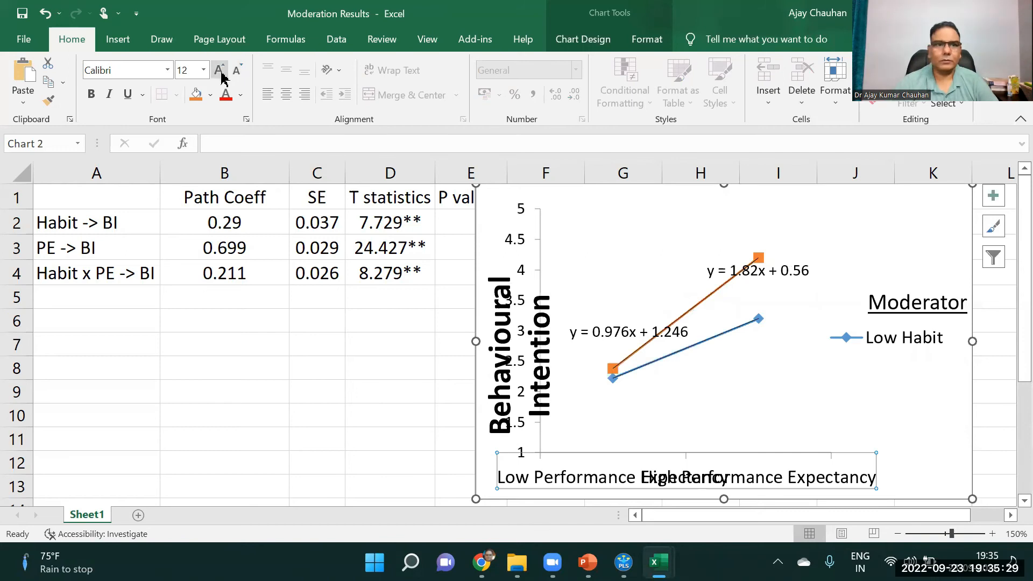
{"action": "left_click", "coordinate": [219, 70]}
Step: Reduce the font size of the chart's Behavioural Intention axis title to 11
{"action": "left_click", "coordinate": [498, 346]}
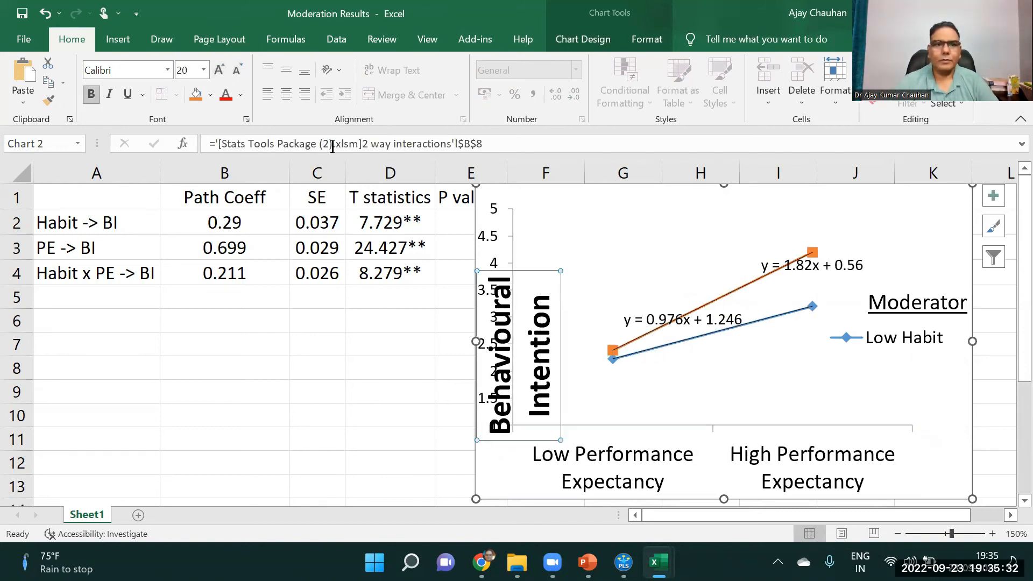
{"action": "left_click", "coordinate": [235, 70]}
{"action": "left_click", "coordinate": [235, 70]}
{"action": "left_click", "coordinate": [235, 70]}
{"action": "left_click", "coordinate": [235, 70]}
{"action": "left_click", "coordinate": [236, 70]}
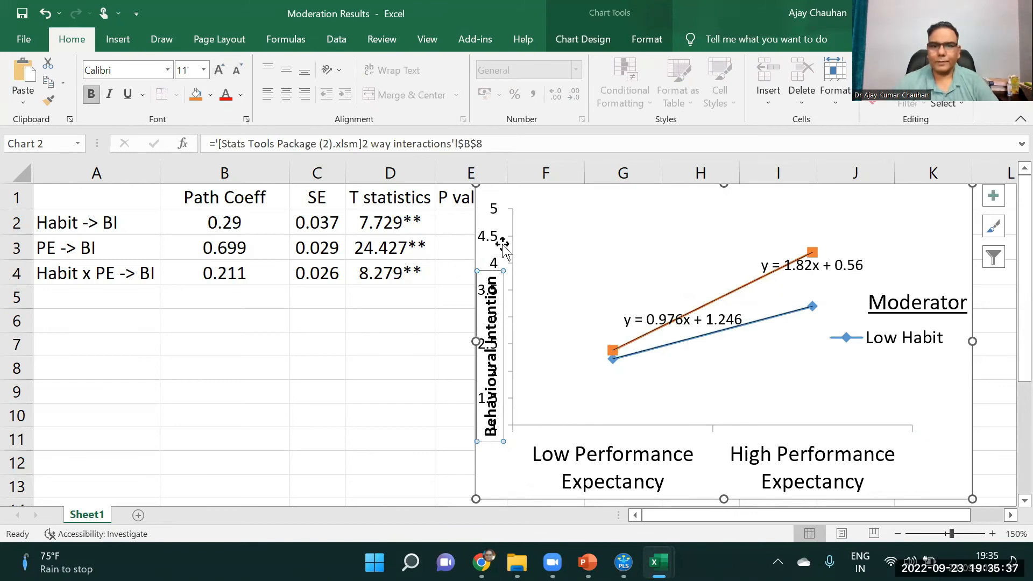
Step: Move the y = 0.976x + 1.246 label below the Low Habit line and the y = 1.82x + 0.56 label above the orange line
{"action": "left_click", "coordinate": [547, 239]}
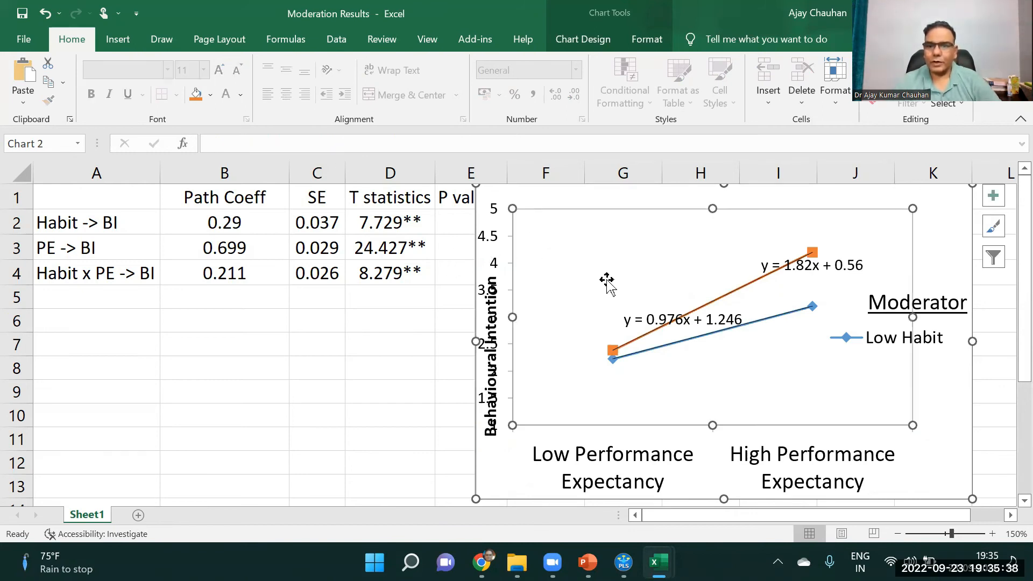
{"action": "left_click", "coordinate": [709, 318]}
{"action": "left_click_drag", "start_coordinate": [751, 352], "coordinate": [752, 353]}
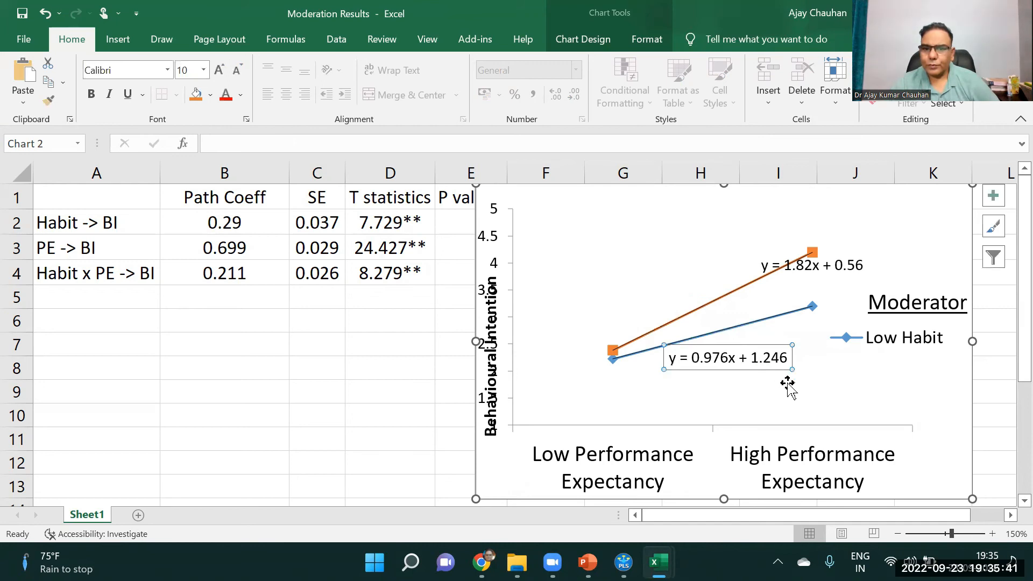
{"action": "left_click_drag", "start_coordinate": [826, 265], "coordinate": [708, 266]}
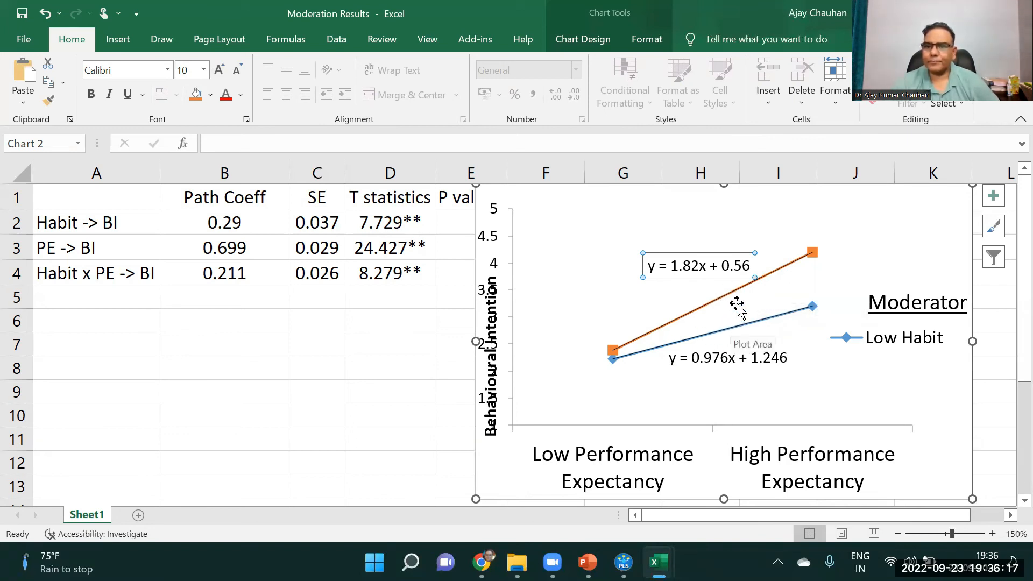
Step: Move the chart's Moderator heading up to the plot's upper-right corner, clear of the Low Habit legend entry
{"action": "left_click", "coordinate": [898, 342]}
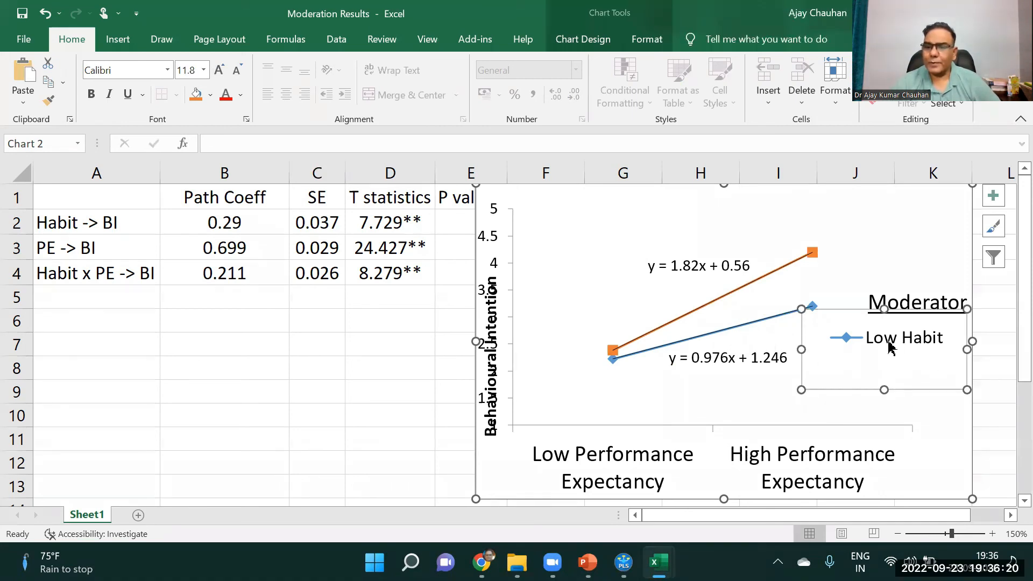
{"action": "left_click", "coordinate": [913, 301]}
{"action": "left_click_drag", "start_coordinate": [923, 285], "coordinate": [904, 216]}
{"action": "left_click", "coordinate": [770, 273]}
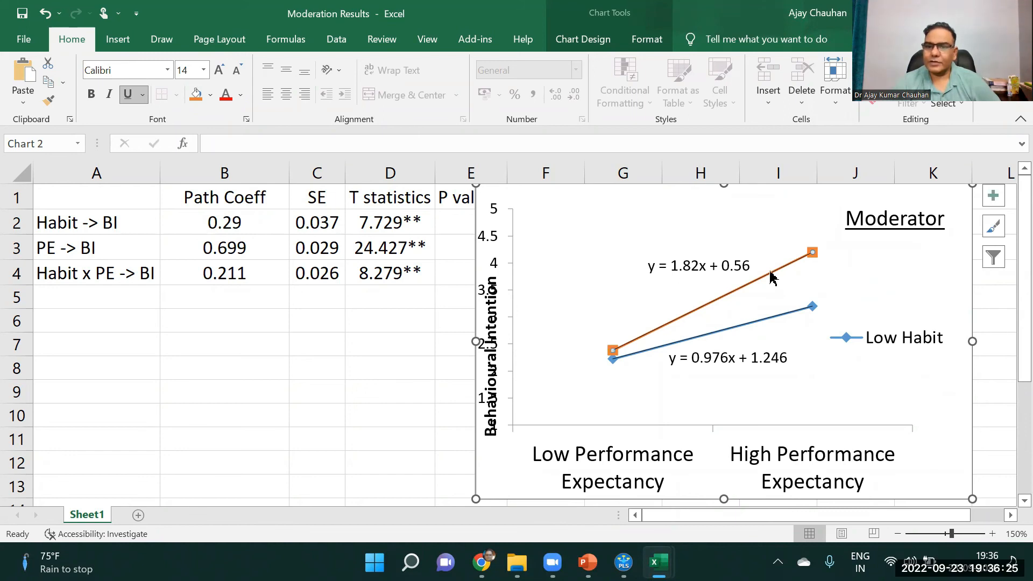
Step: In the Stats Tools Package workbook, move the pasted coefficients picture off the two-way interaction chart, over to about column L
{"action": "mouse_move", "coordinate": [659, 562]}
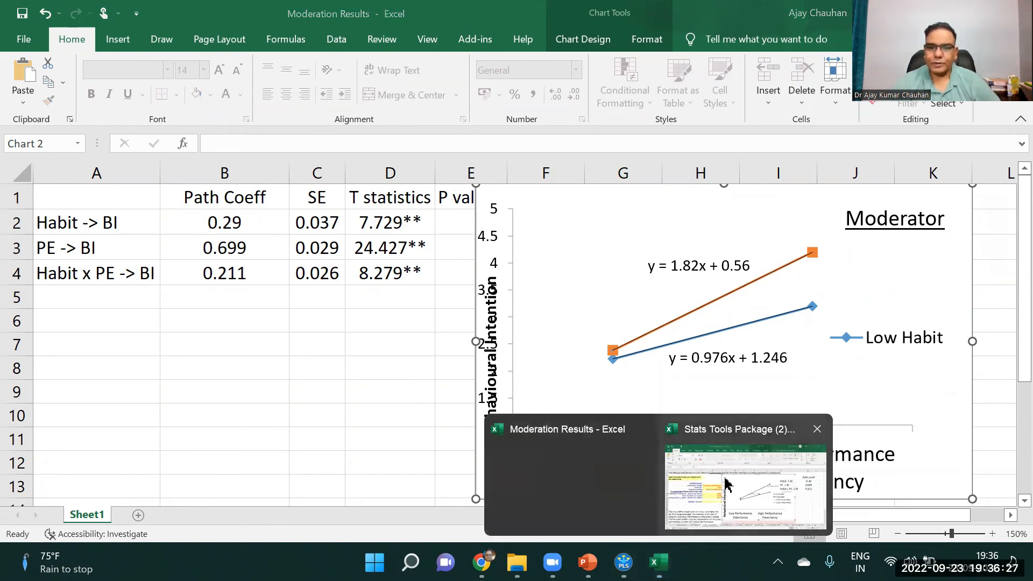
{"action": "left_click", "coordinate": [746, 506]}
{"action": "left_click", "coordinate": [769, 286]}
{"action": "left_click_drag", "start_coordinate": [769, 286], "coordinate": [773, 264]}
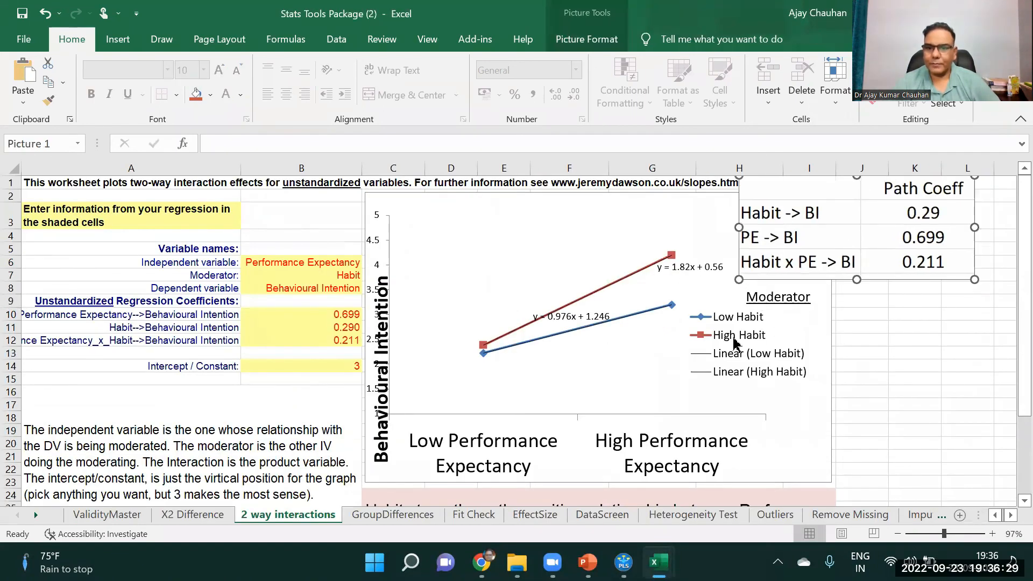
{"action": "left_click", "coordinate": [762, 371]}
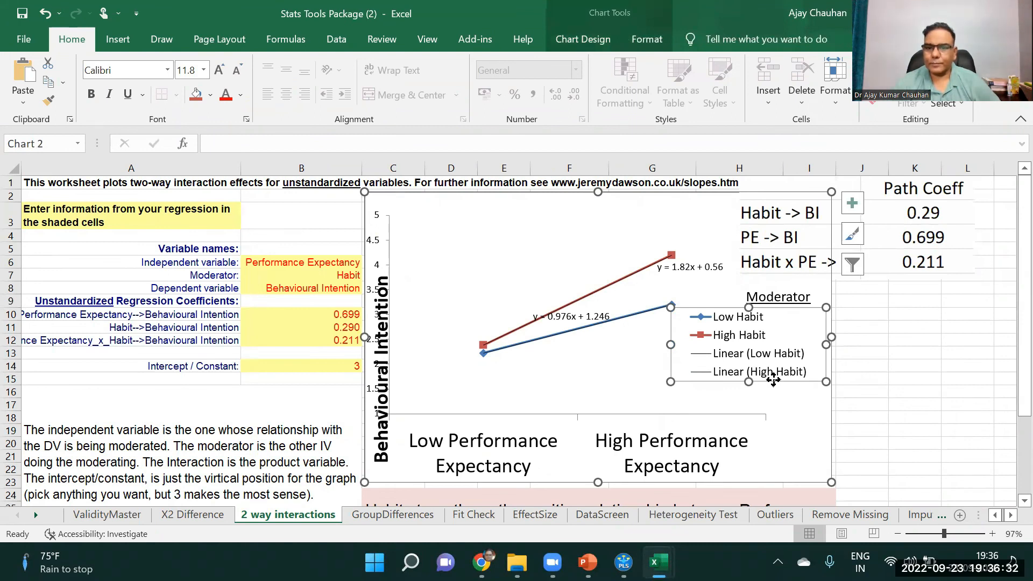
{"action": "right_click", "coordinate": [773, 380]}
{"action": "left_click", "coordinate": [729, 323]}
{"action": "left_click_drag", "start_coordinate": [758, 269], "coordinate": [955, 359]}
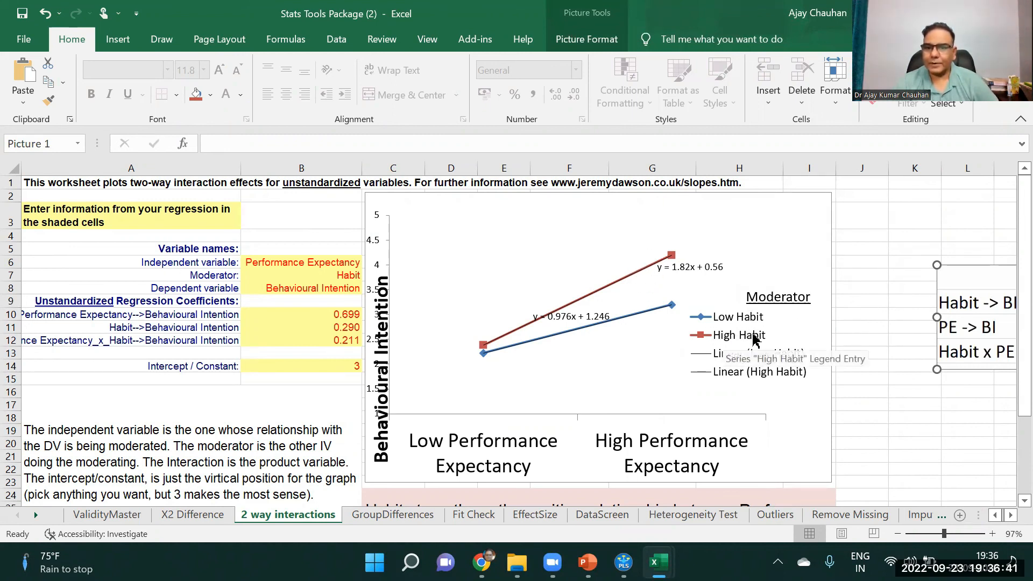
Step: Back in the Moderation Results workbook, shrink the chart to about columns F to K and down to row 10, clear of the P values column
{"action": "mouse_move", "coordinate": [658, 562]}
{"action": "left_click", "coordinate": [629, 505]}
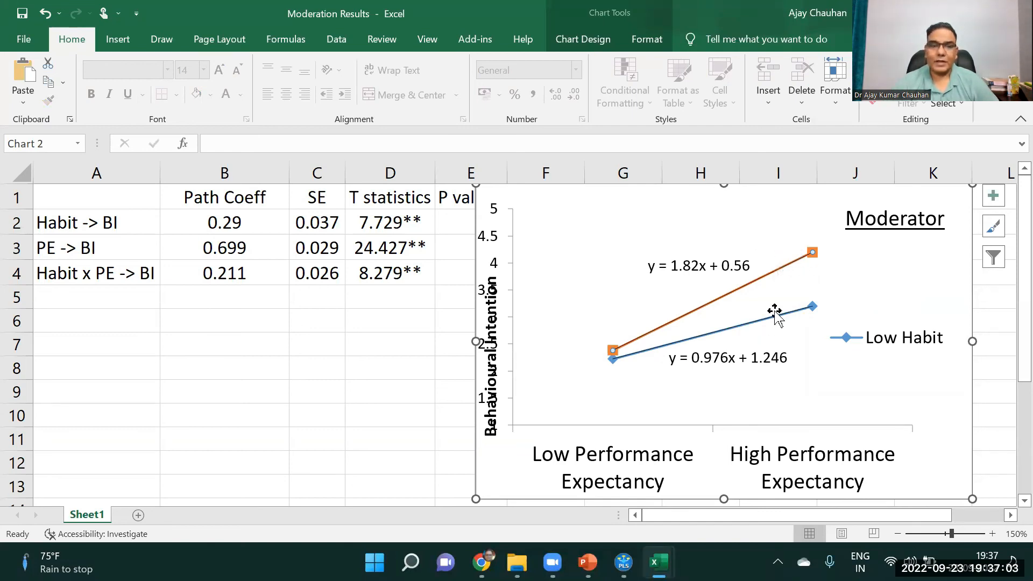
{"action": "left_click_drag", "start_coordinate": [722, 496], "coordinate": [716, 419]}
{"action": "left_click_drag", "start_coordinate": [466, 306], "coordinate": [528, 291]}
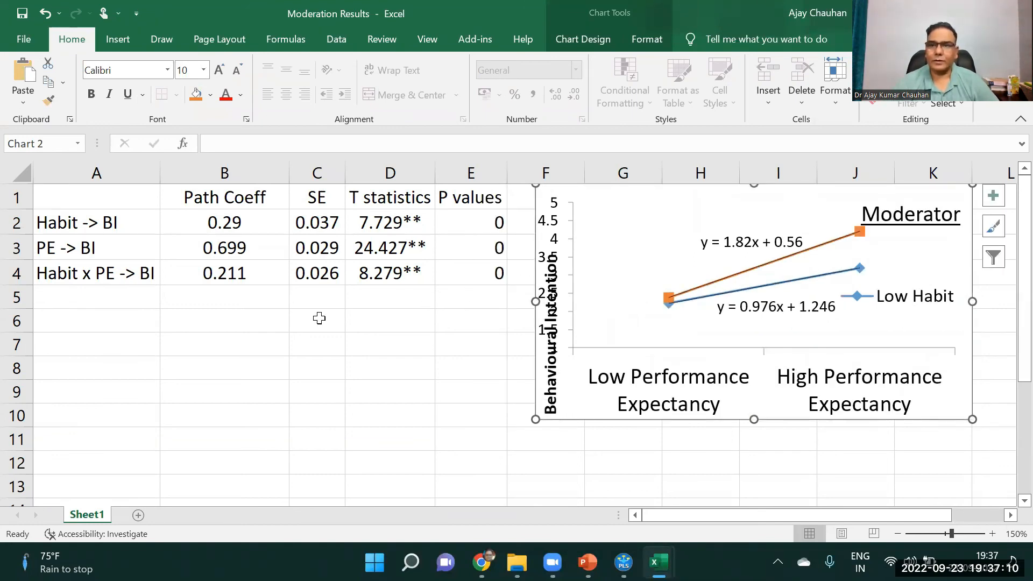